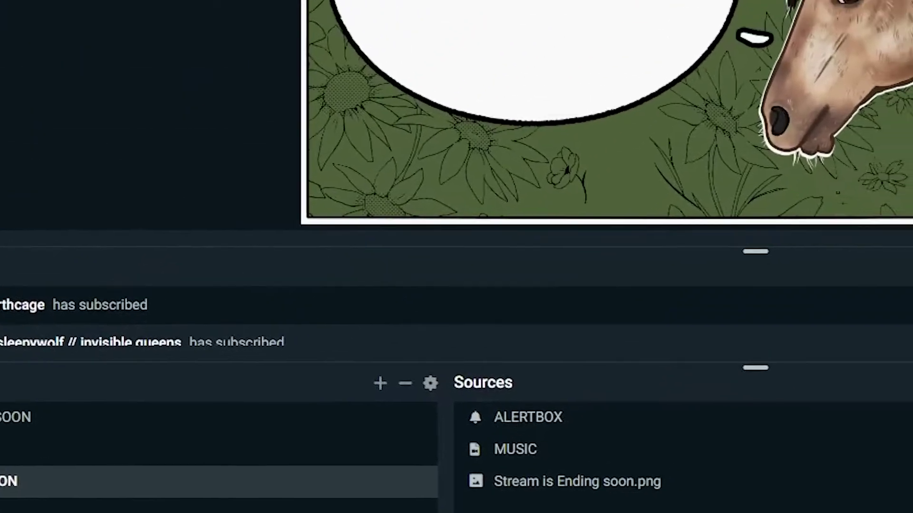
Switch to the STREAM IS STARTING SOON scene from the Scenes list
click(124, 233)
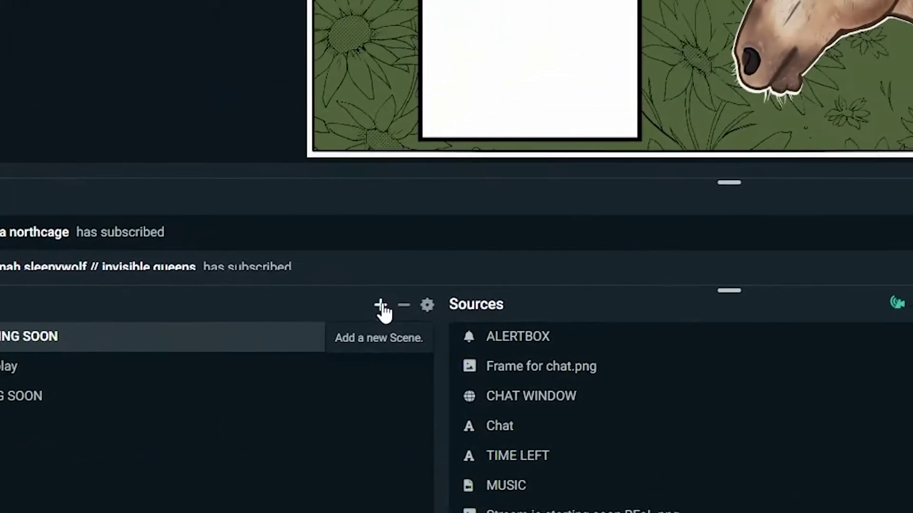
Create a new scene named 'Tutorial', replacing the default scene name
click(522, 220)
key(ctrl+a)
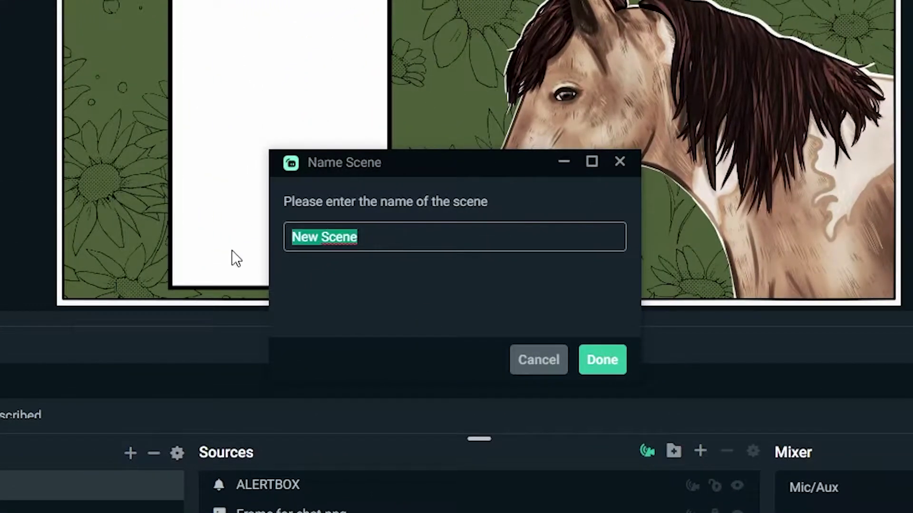
text(Tutorial)
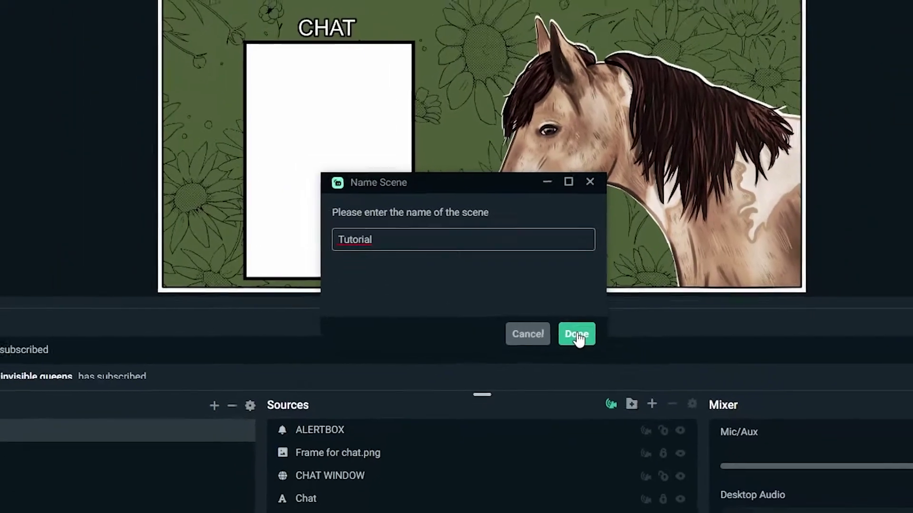
click(603, 360)
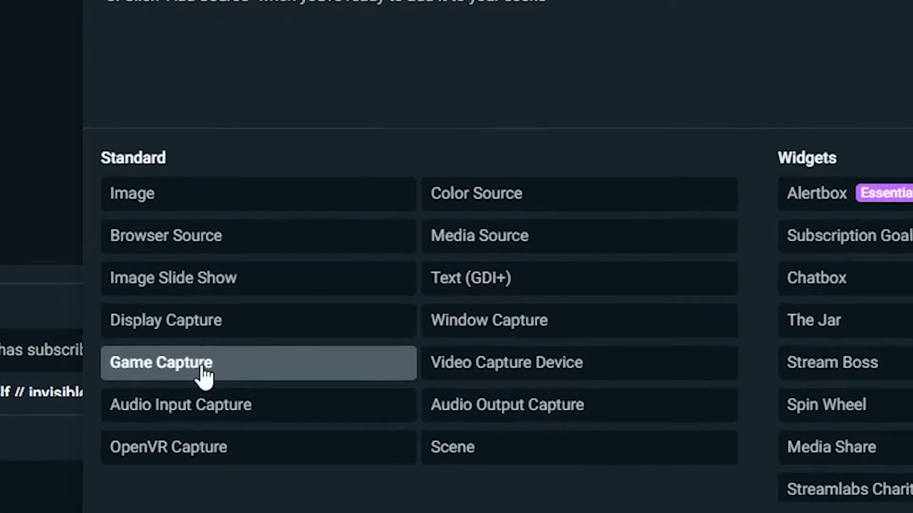
Add a new Game Capture source named 'Tutorial' to the Tutorial scene
click(157, 307)
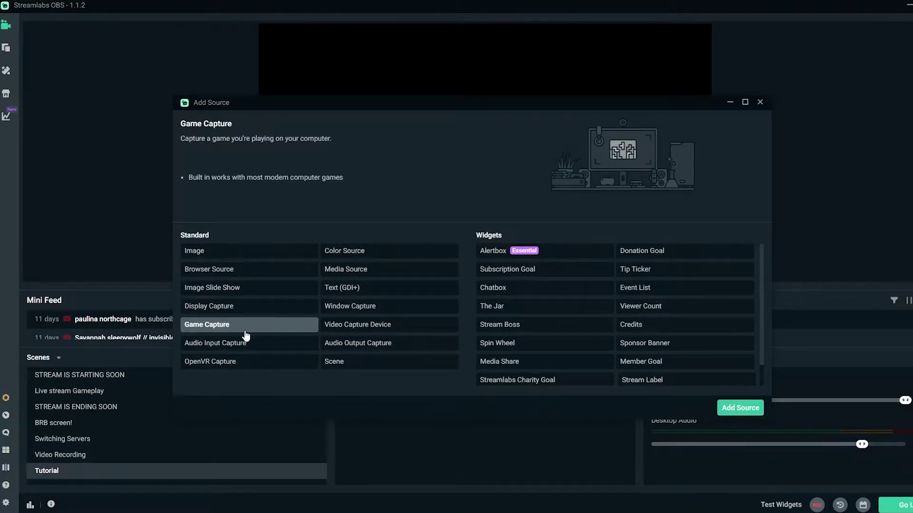
click(740, 409)
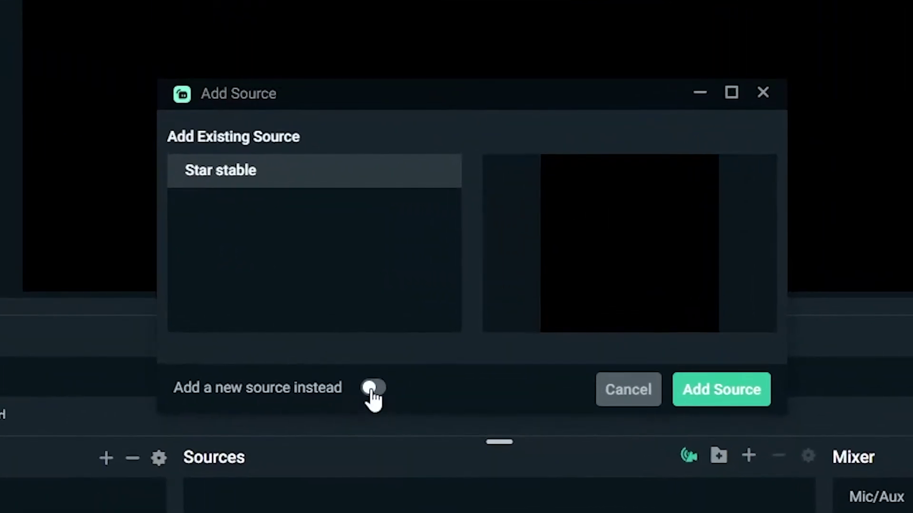
click(425, 326)
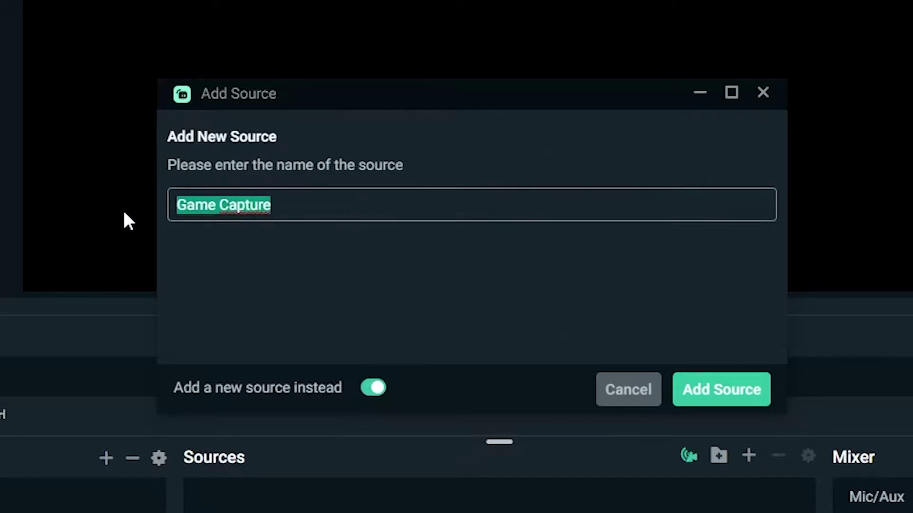
text(Tutorial)
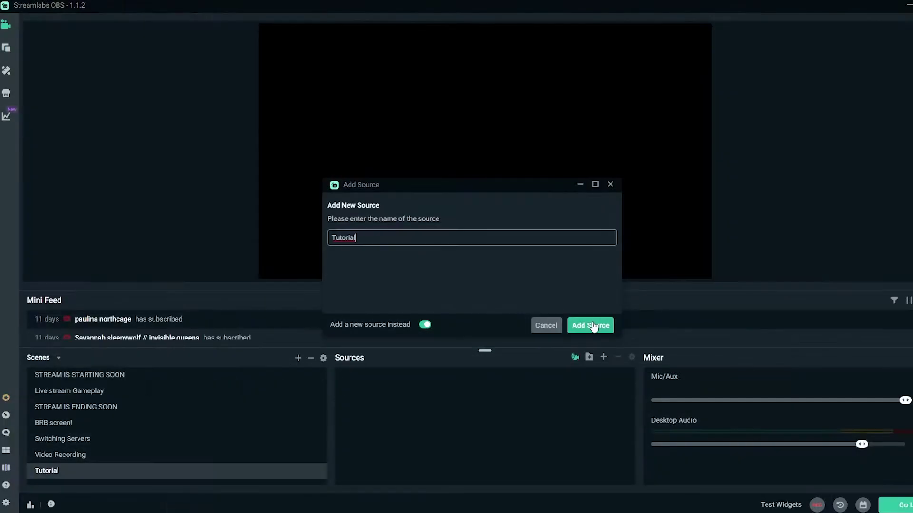
click(725, 390)
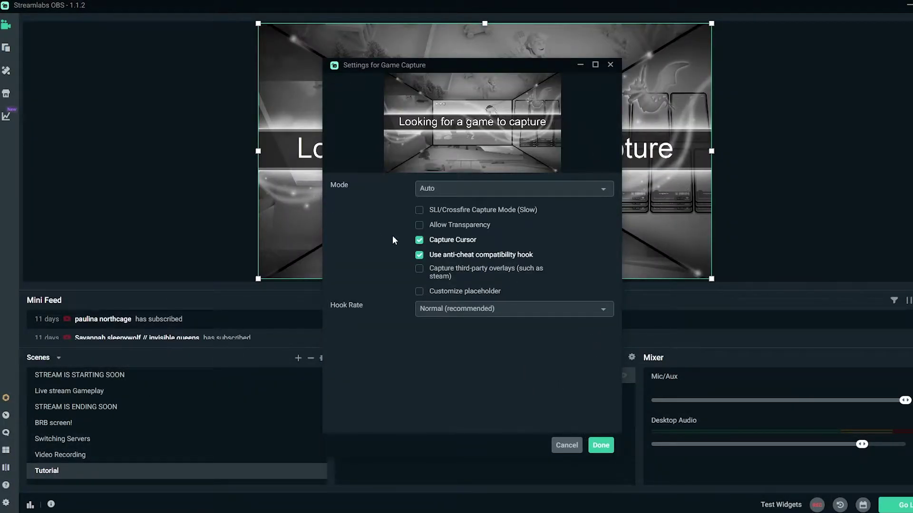
Set the Tutorial source to Capture specific window, targeting [SSOClient.exe]: Star Stable
click(600, 446)
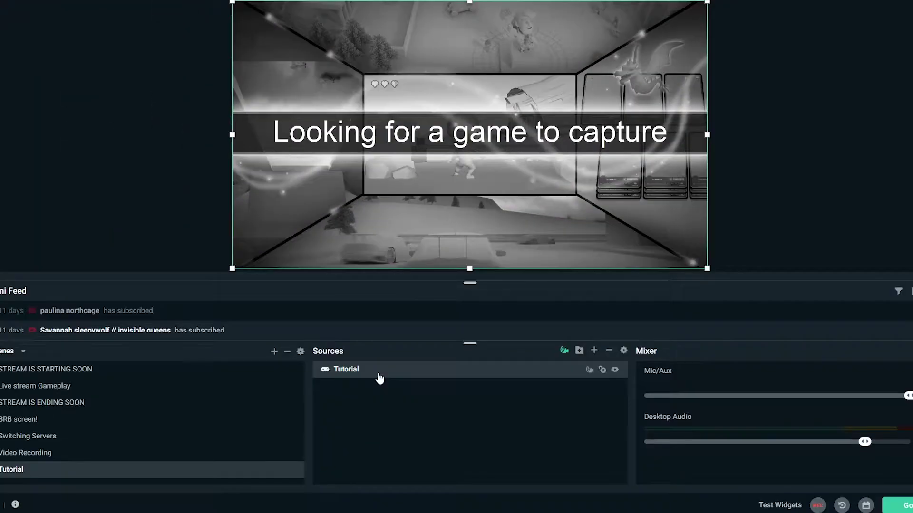
double_click(378, 375)
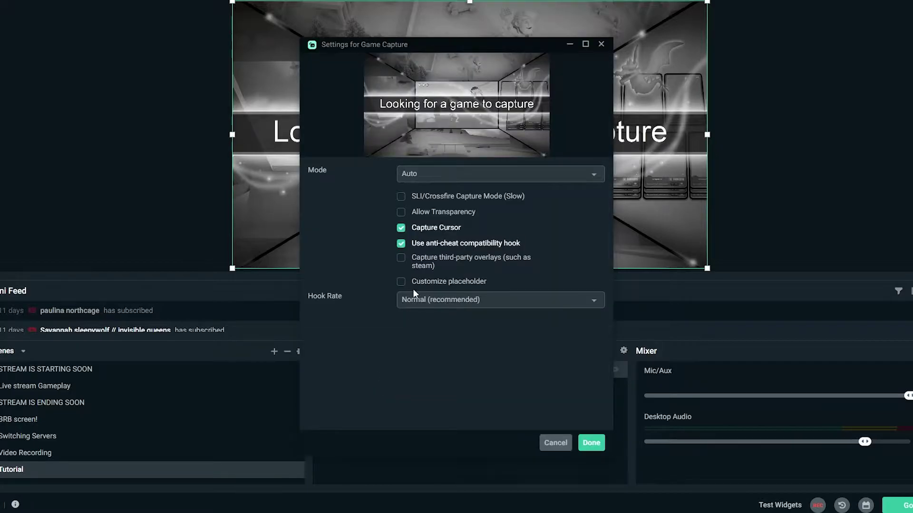
click(437, 176)
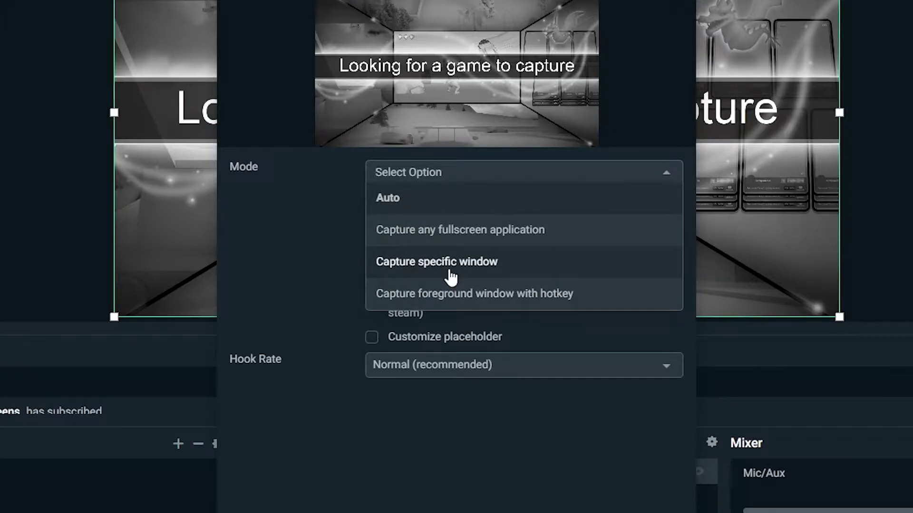
click(451, 277)
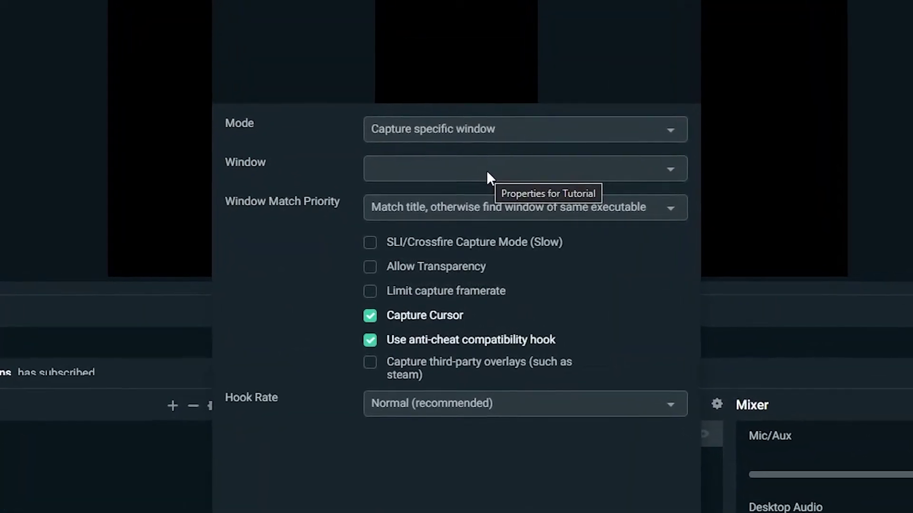
click(486, 171)
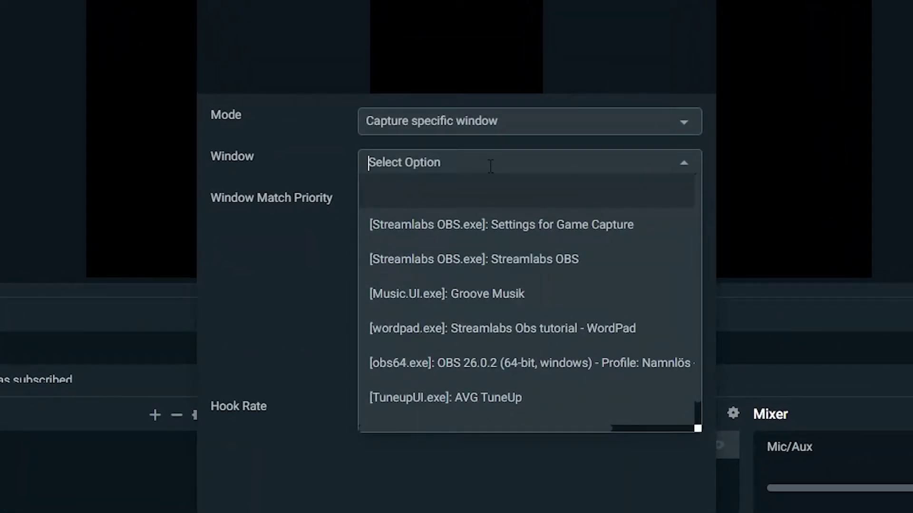
scroll(483, 316, down, 1)
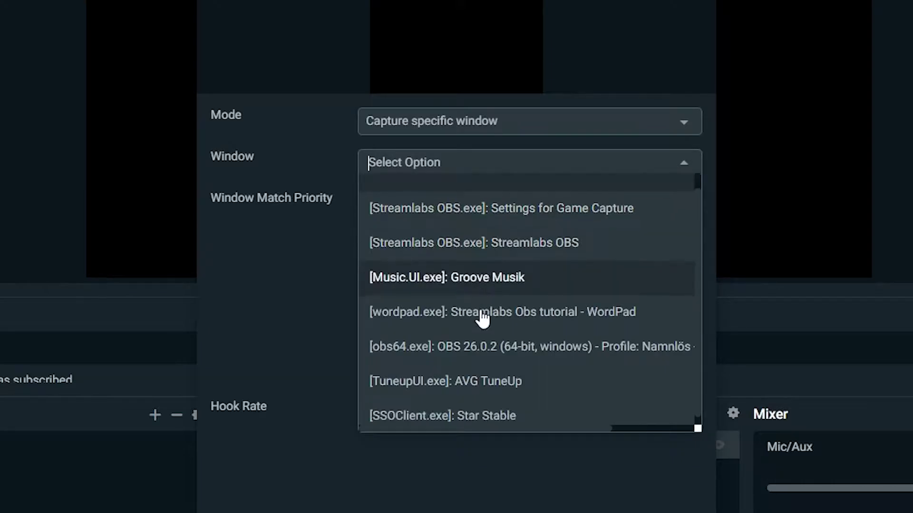
click(484, 409)
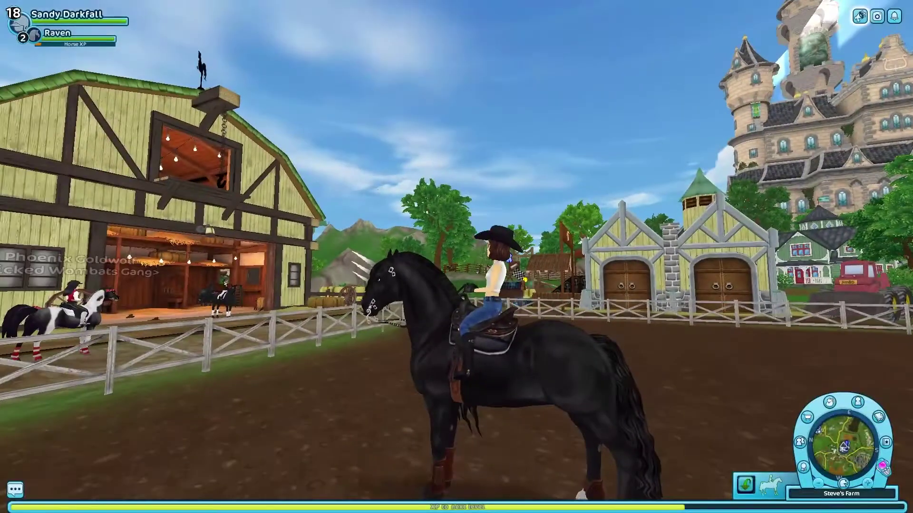
Turn the horse around to the right in the Star Stable arena using the D key
key(d)
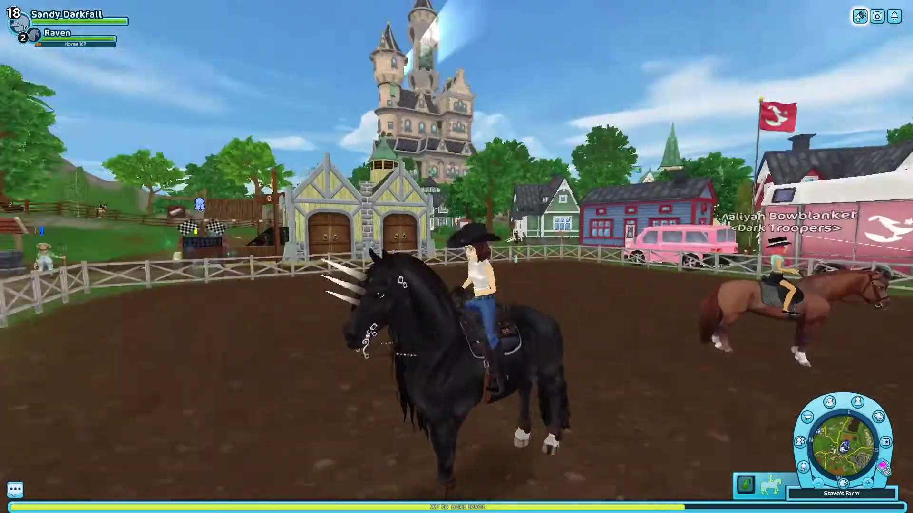
key(d)
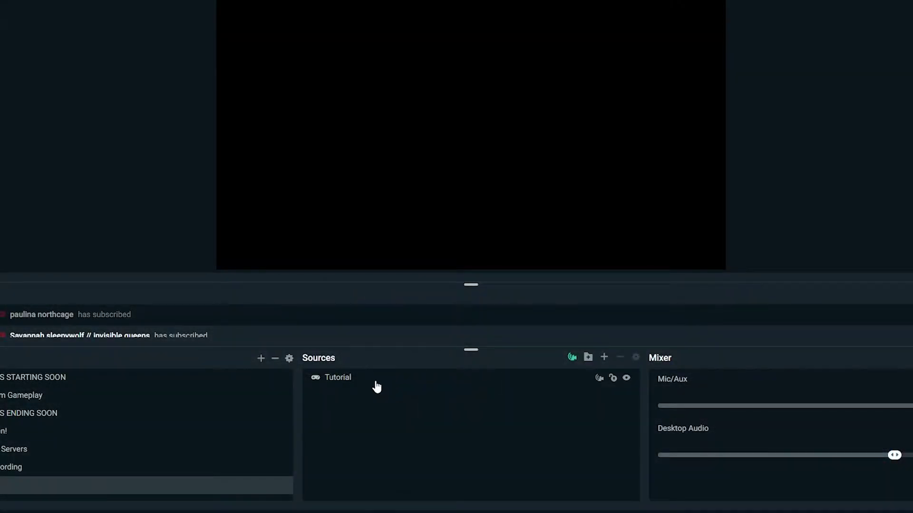
double_click(377, 387)
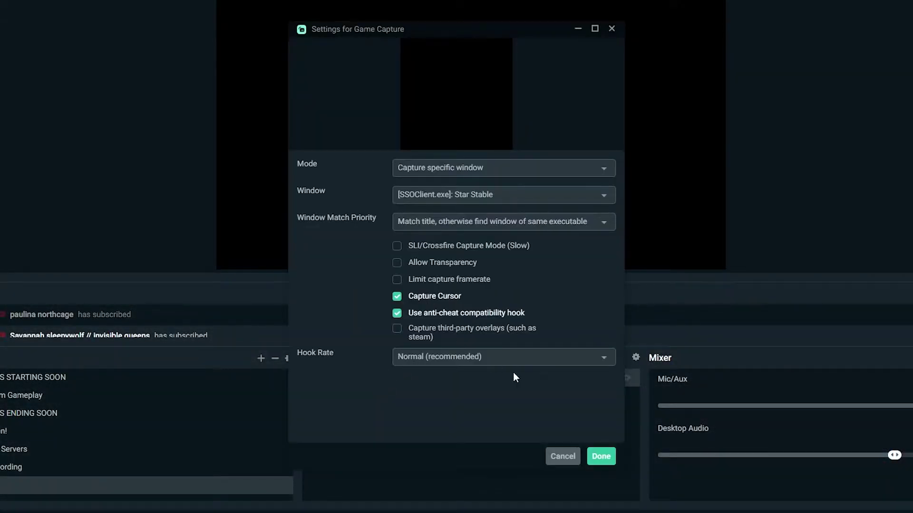
click(600, 456)
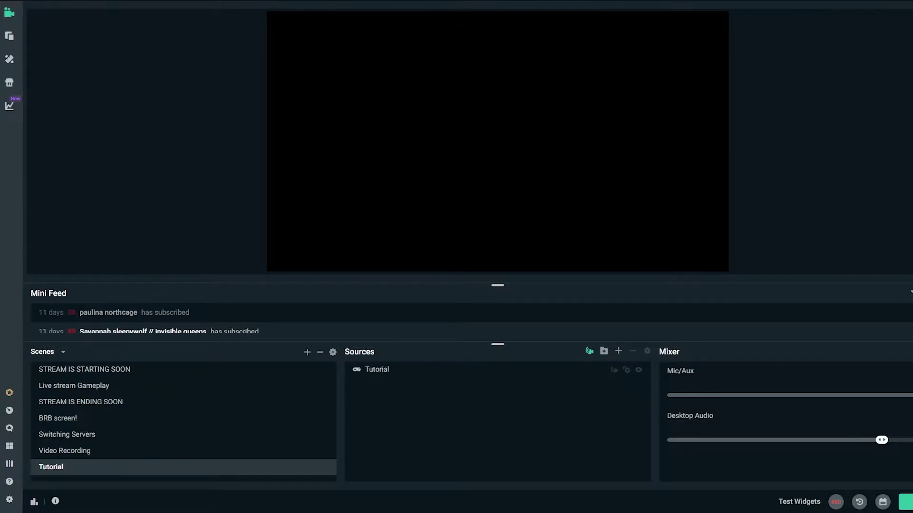
Add a Window Capture source with its default name to the Tutorial scene
click(618, 351)
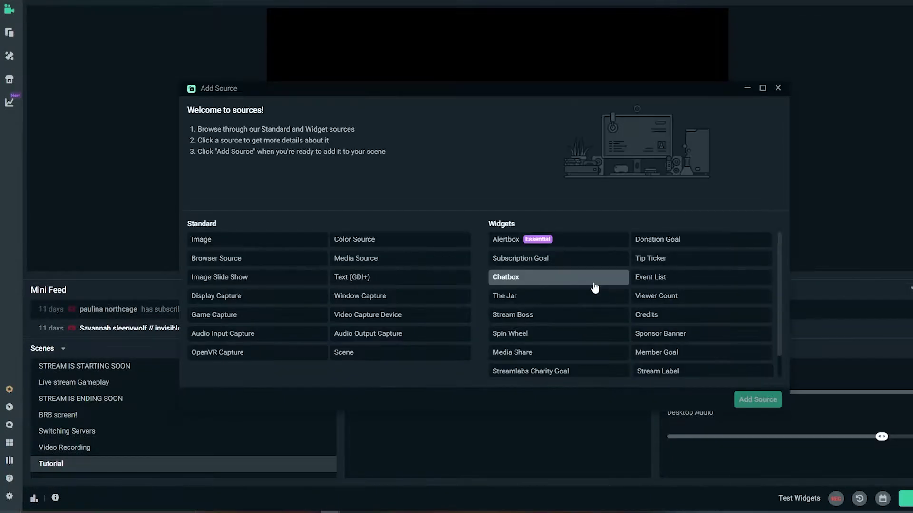
click(386, 297)
click(749, 398)
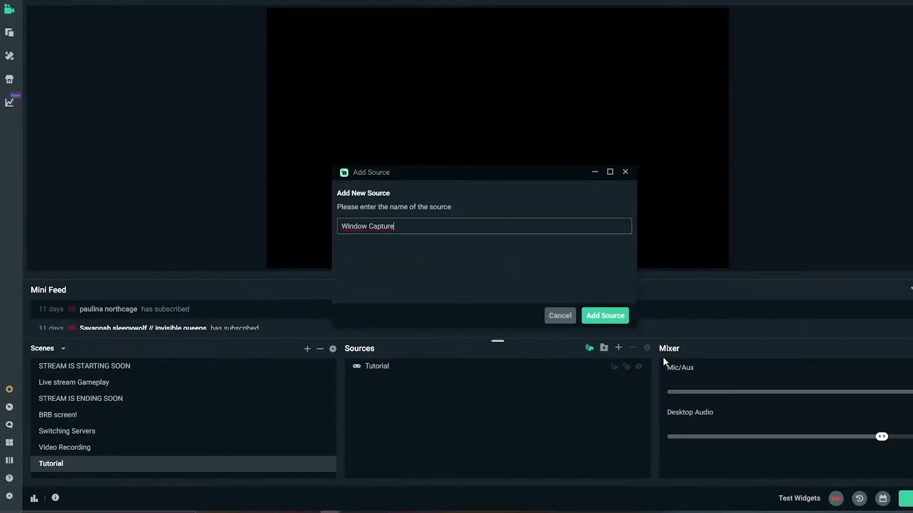
click(599, 316)
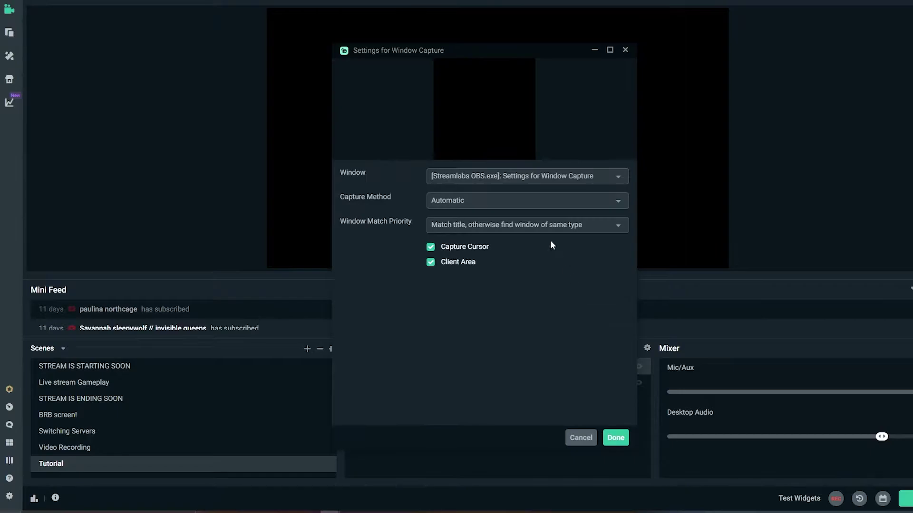
Point the Window Capture at the [Music.UI.exe]: Groove Musik window
click(533, 182)
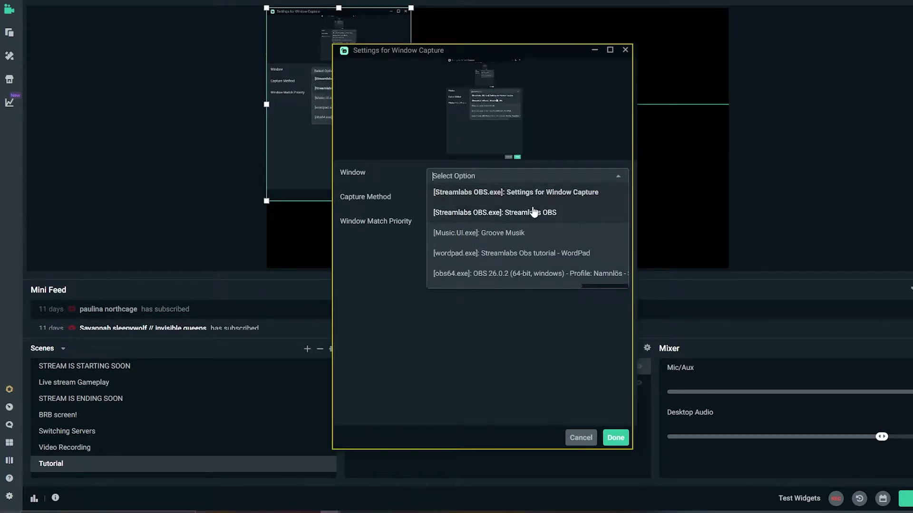
click(533, 212)
click(528, 178)
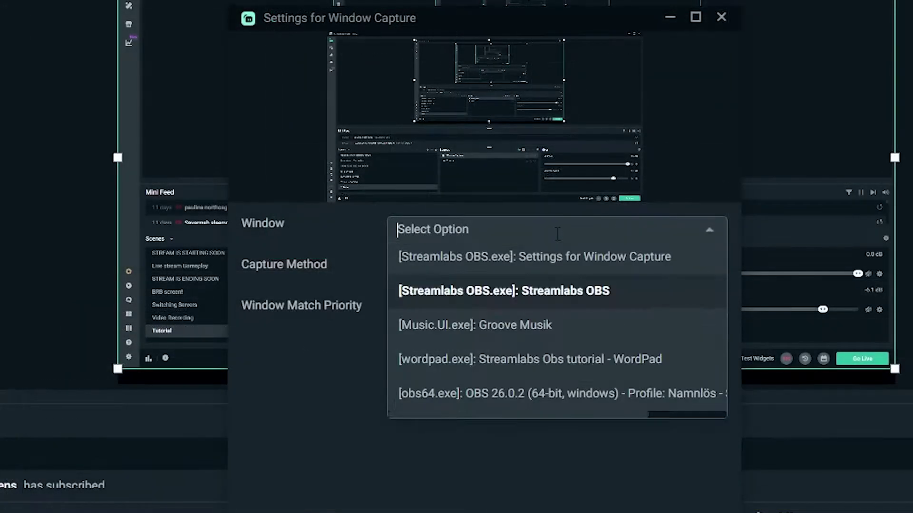
click(555, 327)
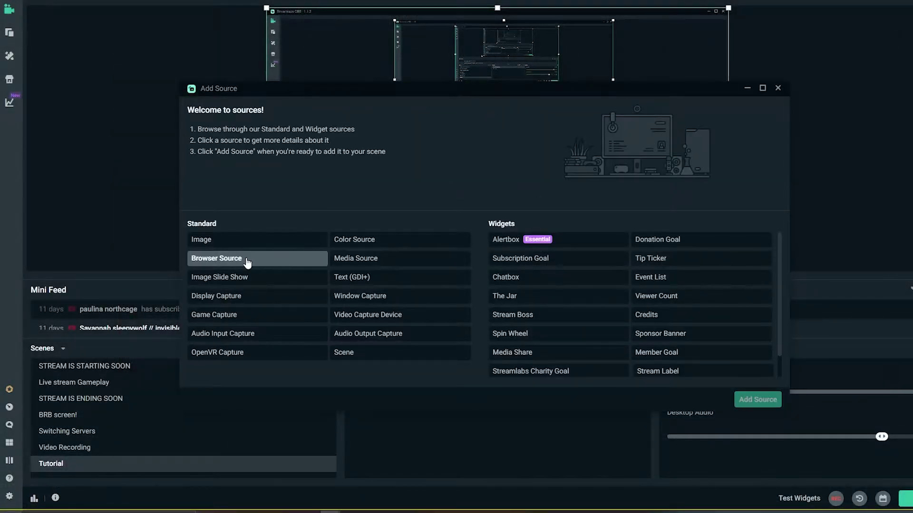
Choose Display Capture and add the existing 'Website showing' source to the scene
click(239, 297)
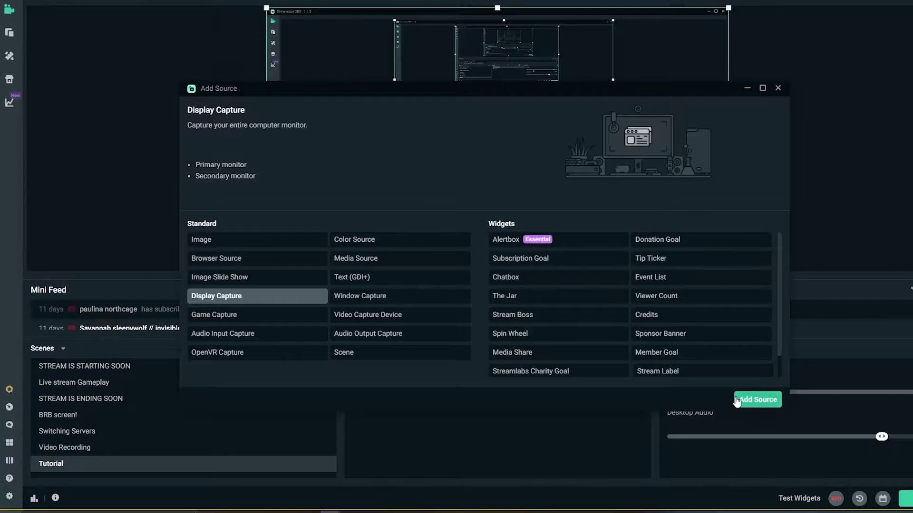
click(735, 401)
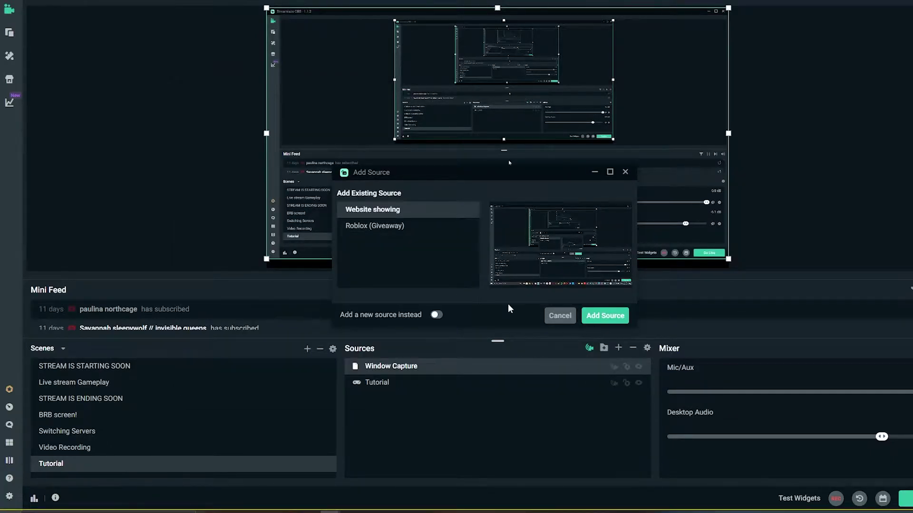
click(618, 317)
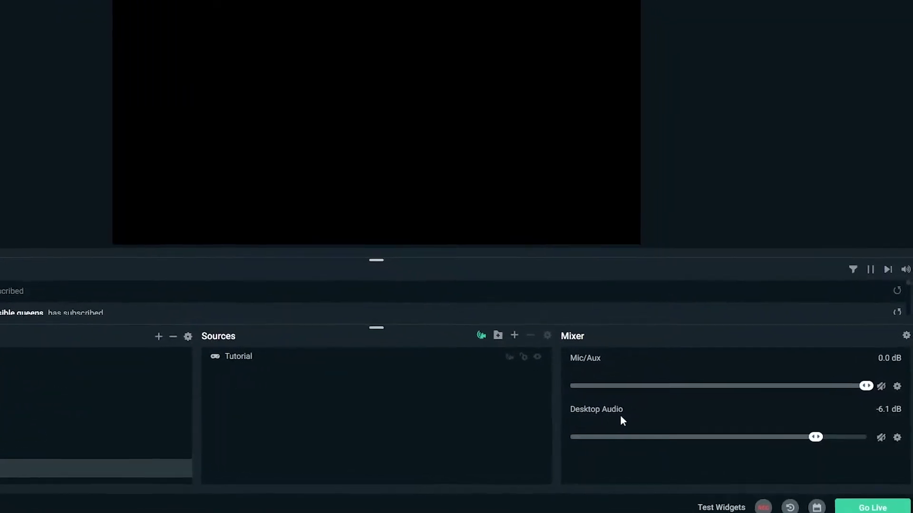
Remove the Desktop Audio channel from the Mixer via its options menu
click(895, 437)
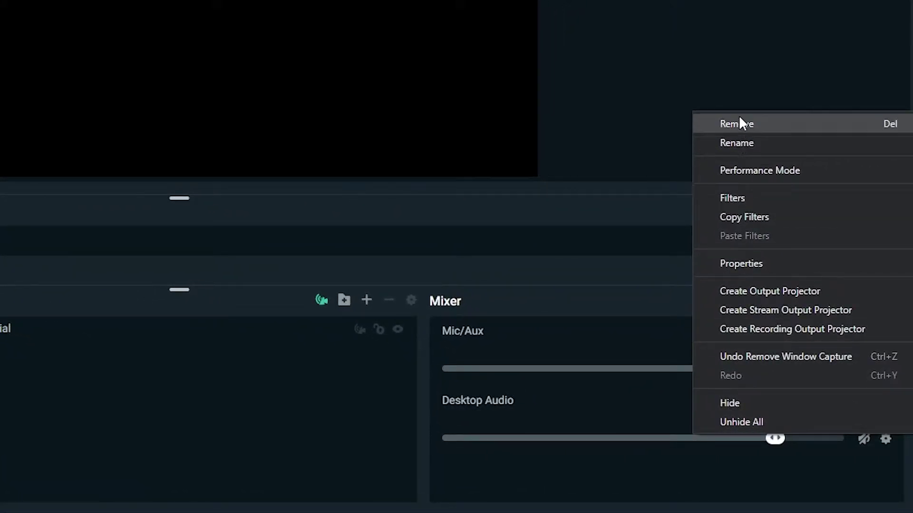
click(750, 142)
click(202, 155)
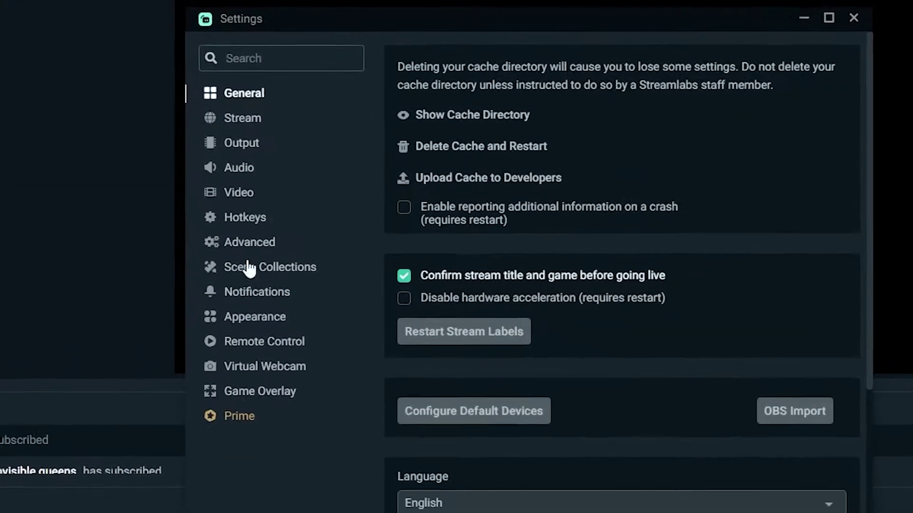
Set Desktop Audio Device 1 to Default in the audio settings and apply
click(247, 170)
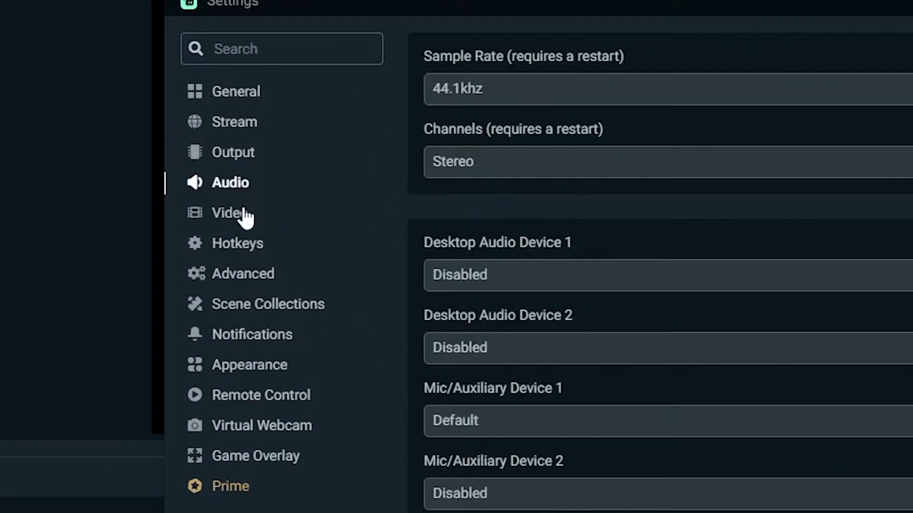
click(246, 214)
click(240, 185)
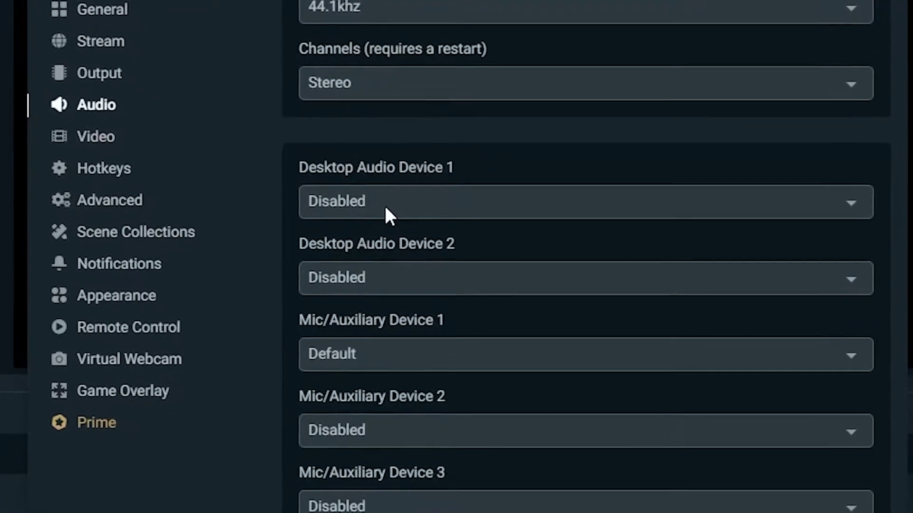
click(385, 209)
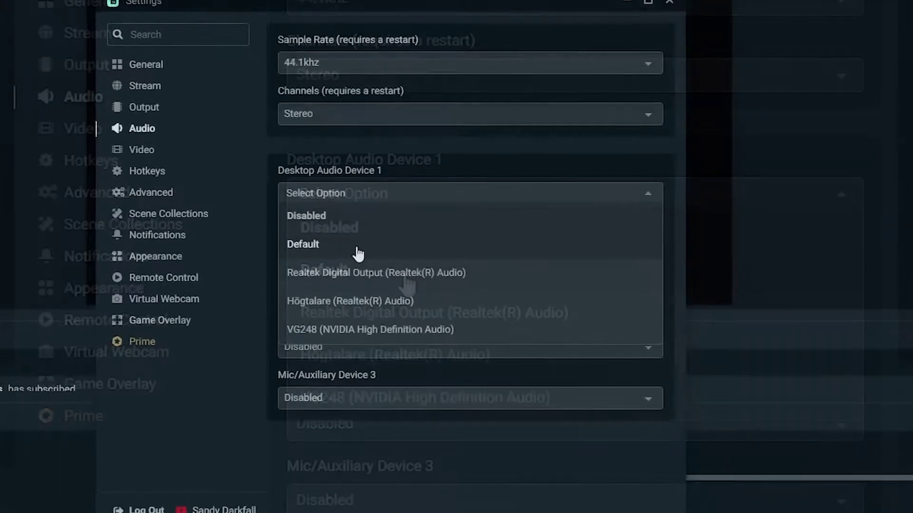
click(358, 252)
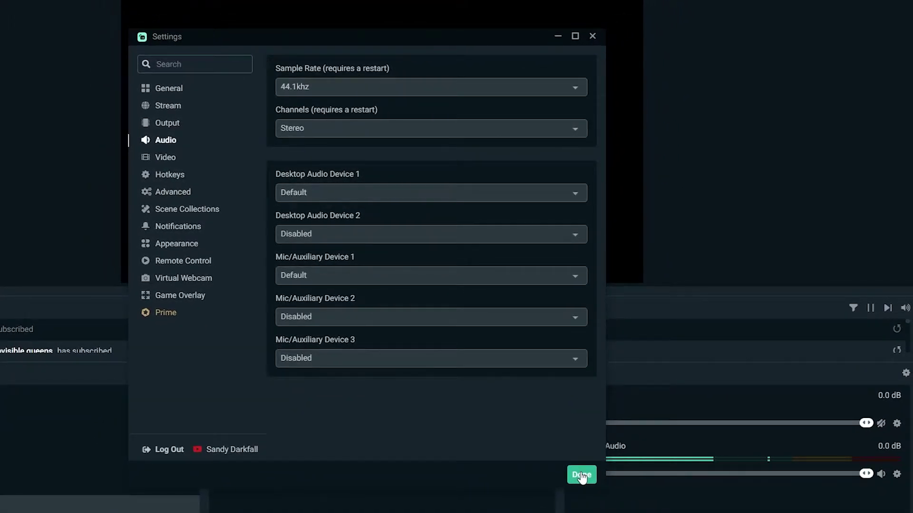
click(581, 476)
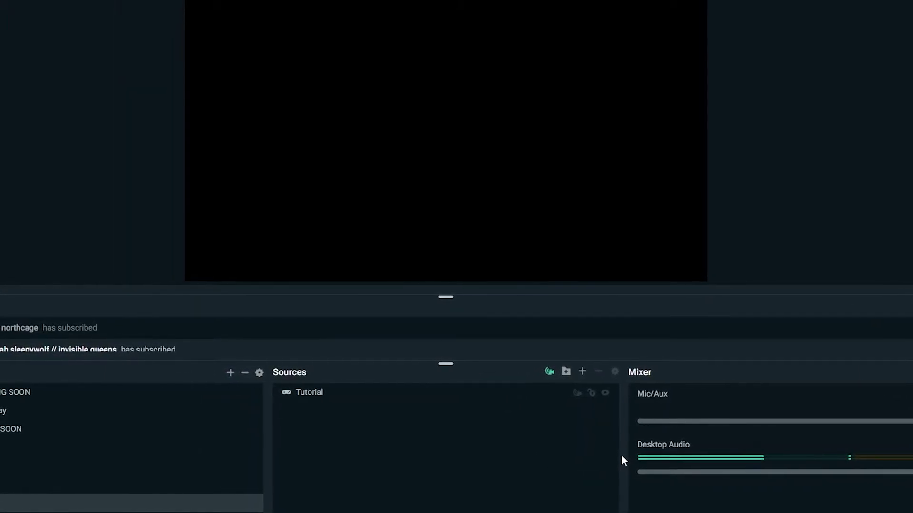
Check the Desktop Audio Device 2 choices in the audio settings, leaving it unchanged
click(5, 509)
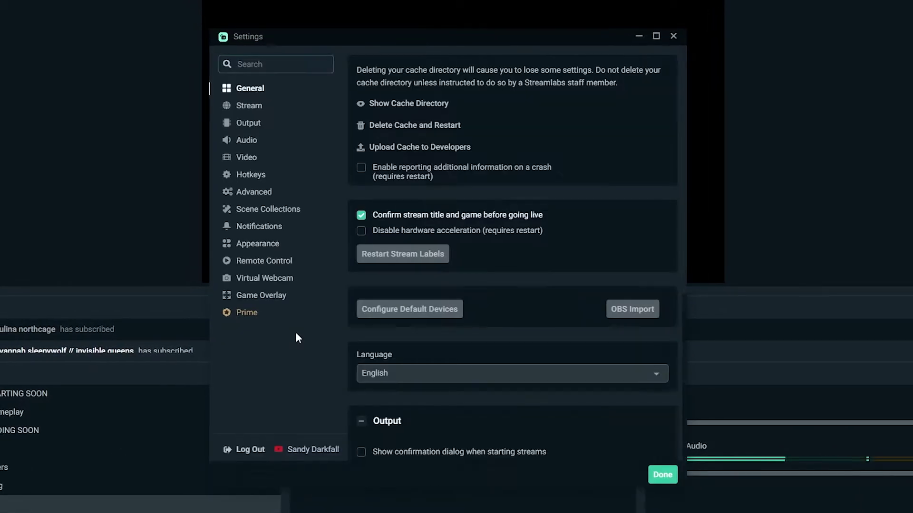
click(278, 143)
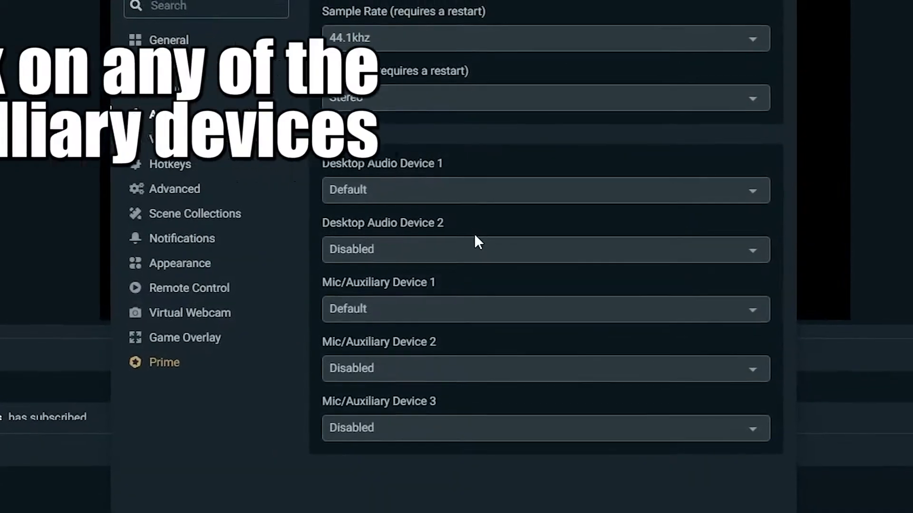
click(477, 248)
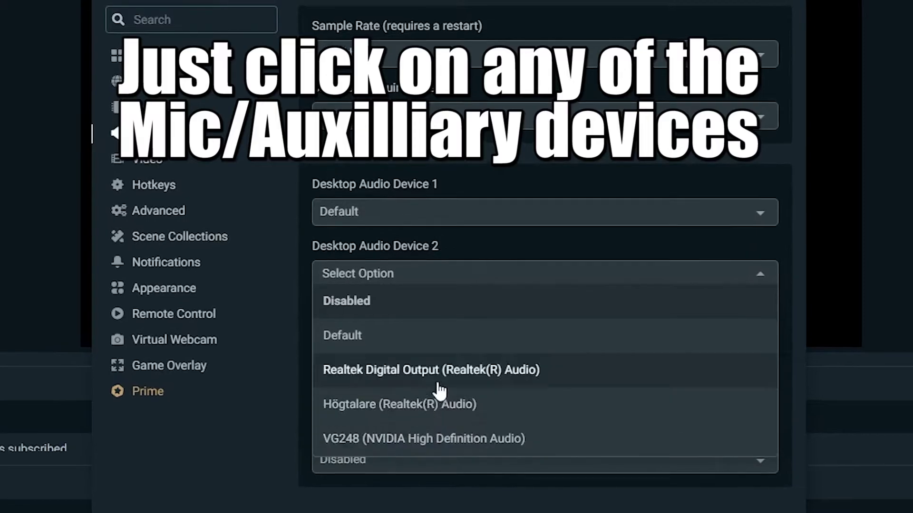
key(Escape)
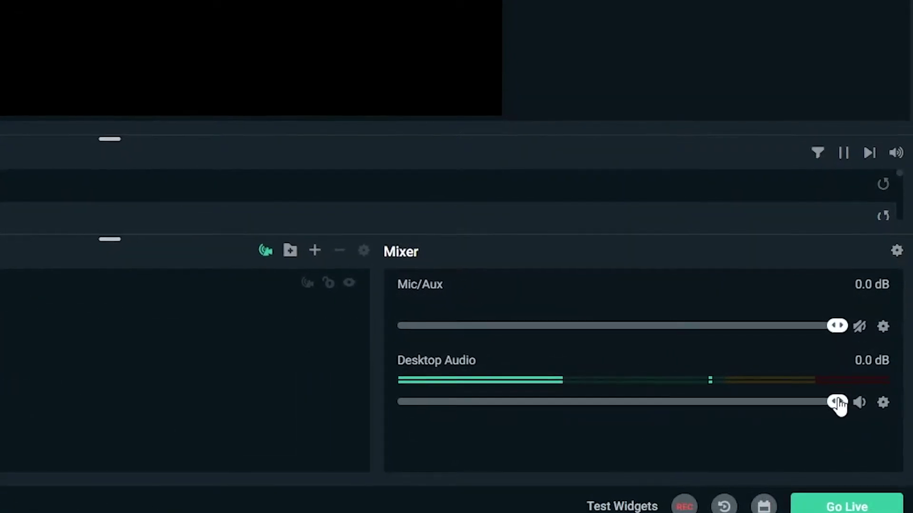
Nudge the Desktop Audio volume slider down, then mute the channel
mouse_move(840, 403)
mouse_down()
mouse_move(542, 401)
mouse_move(830, 400)
mouse_up()
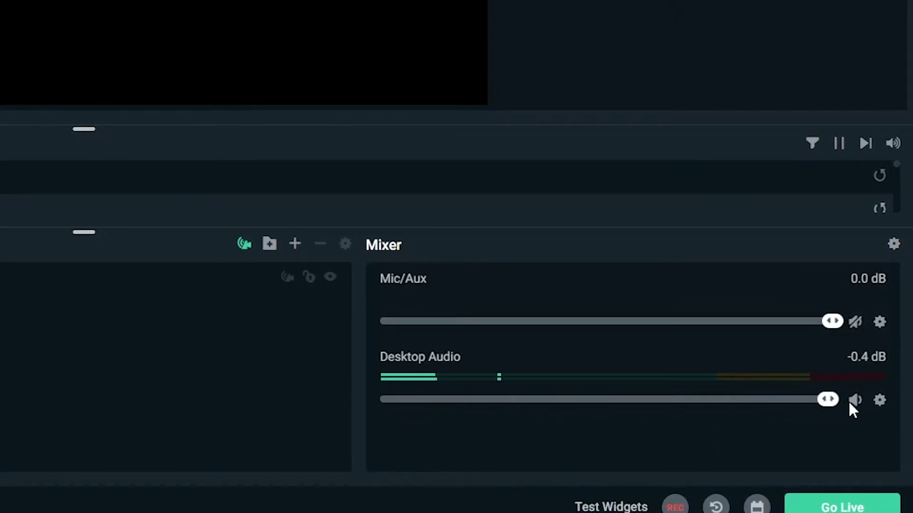
click(855, 401)
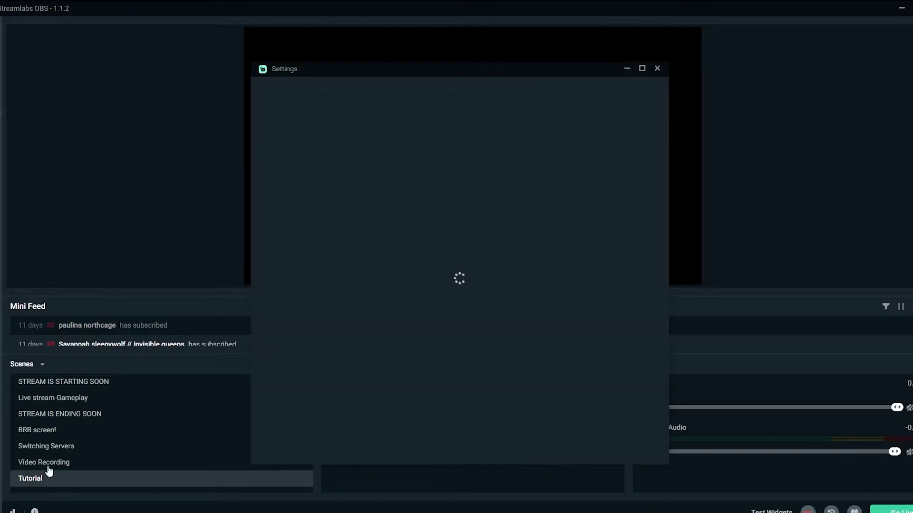
Set the video Common FPS Values to 60 at 1920x1080
click(284, 176)
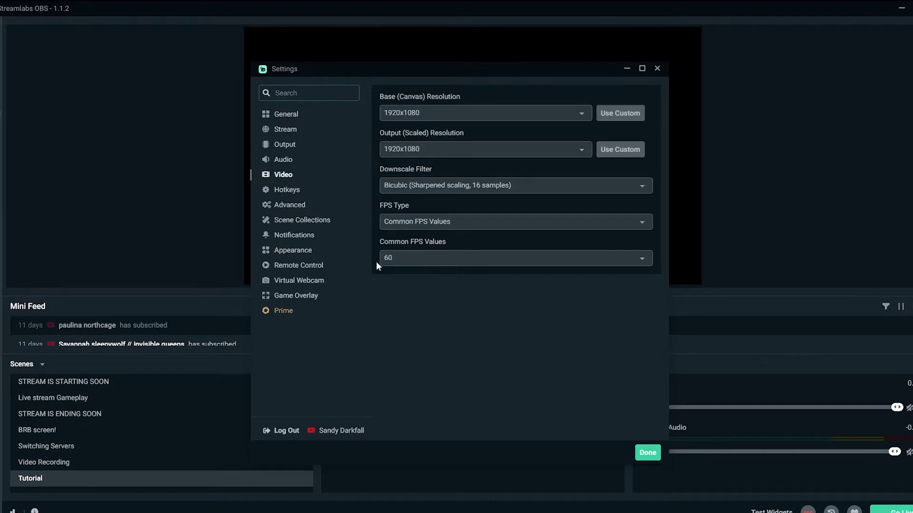
click(396, 258)
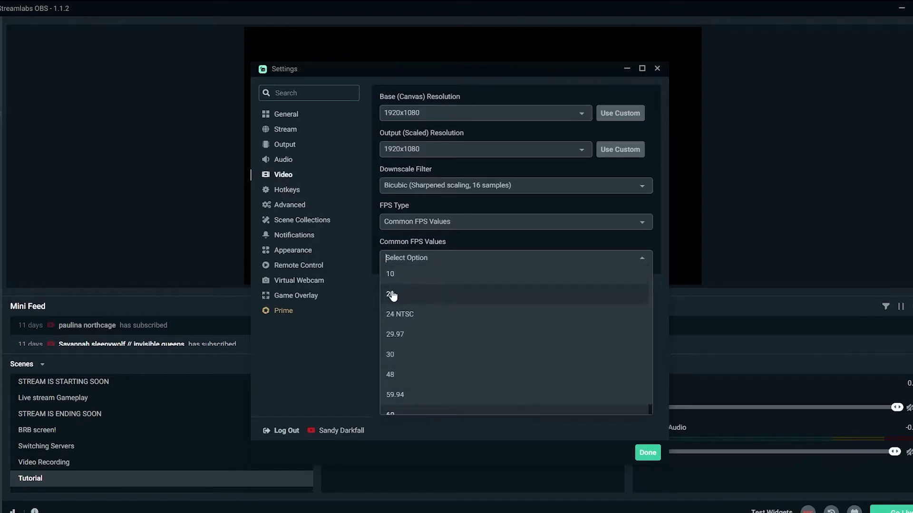
click(408, 410)
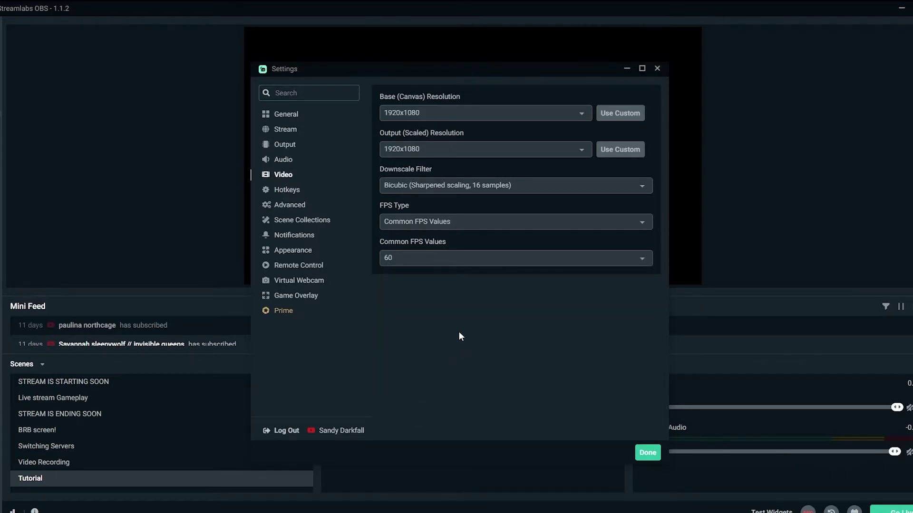
click(286, 192)
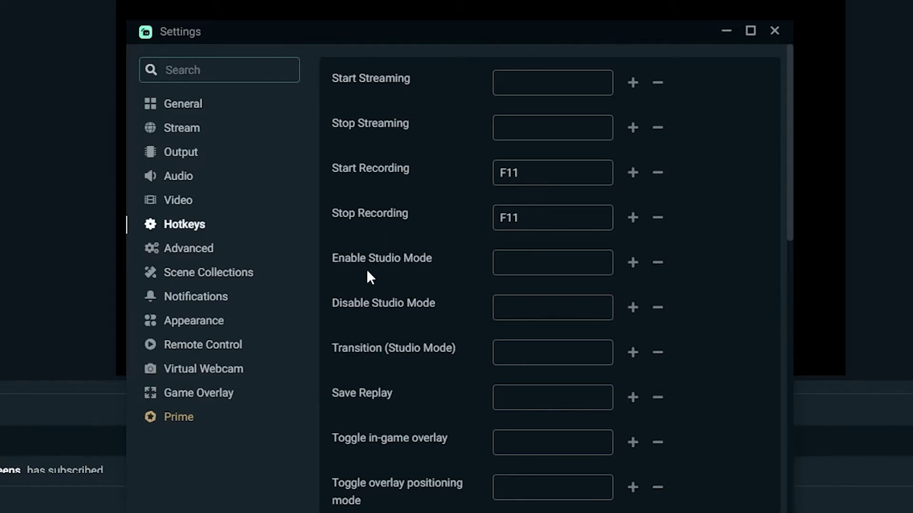
Find the BRB screen! scene in the Scenes hotkey list and expand its hotkeys
scroll(369, 272, down, 2)
scroll(368, 273, down, 2)
scroll(367, 273, down, 4)
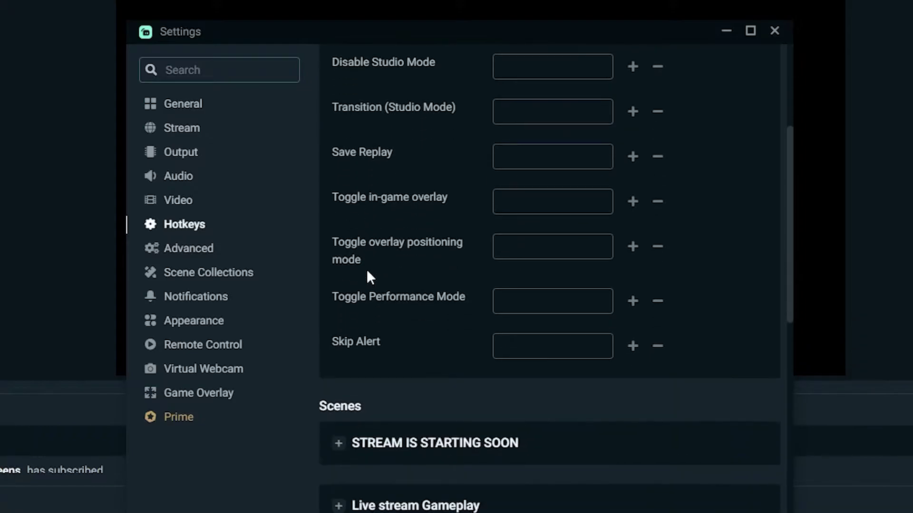
scroll(367, 273, up, 8)
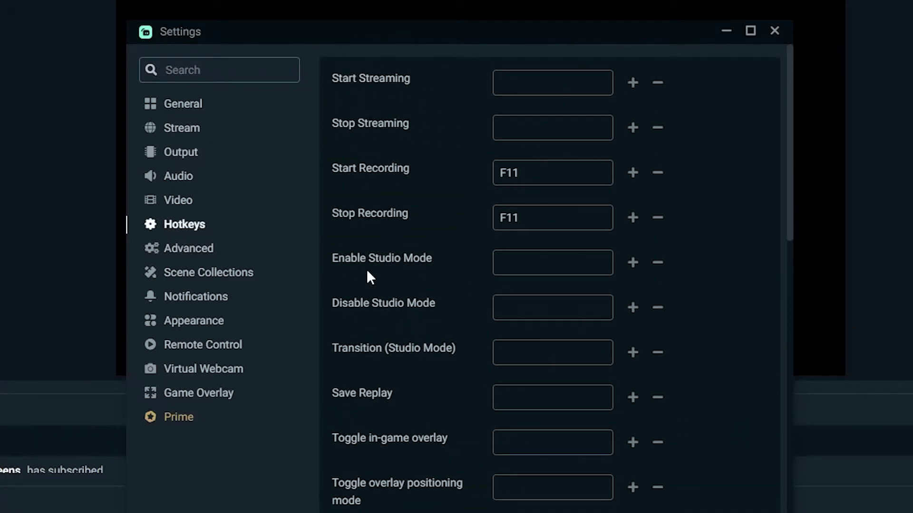
scroll(367, 273, down, 2)
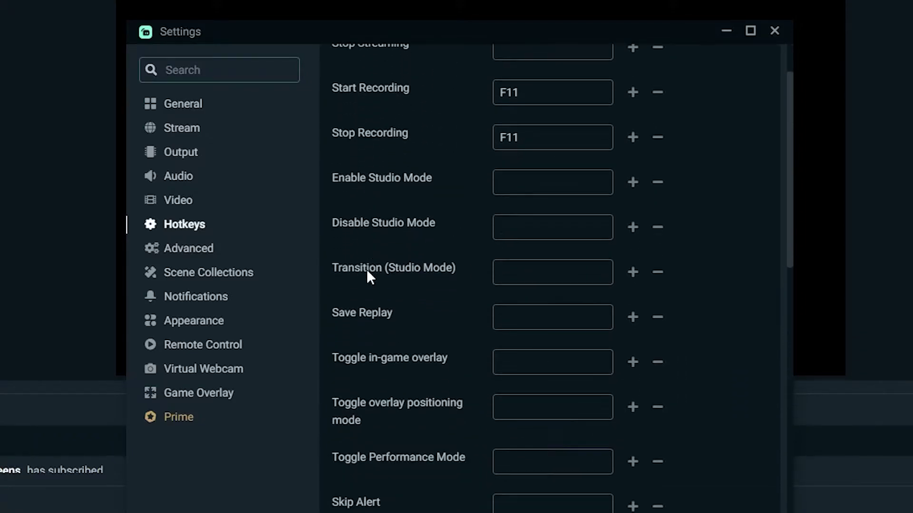
scroll(367, 273, down, 4)
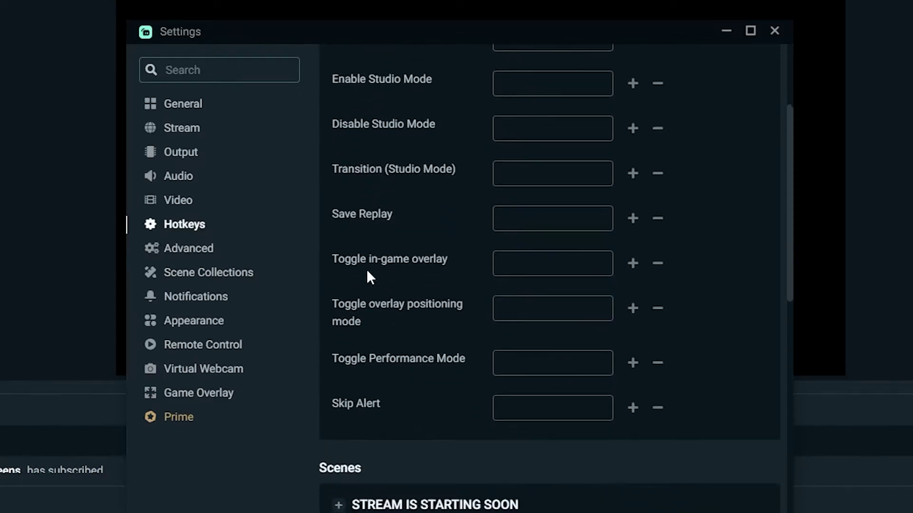
scroll(367, 272, down, 10)
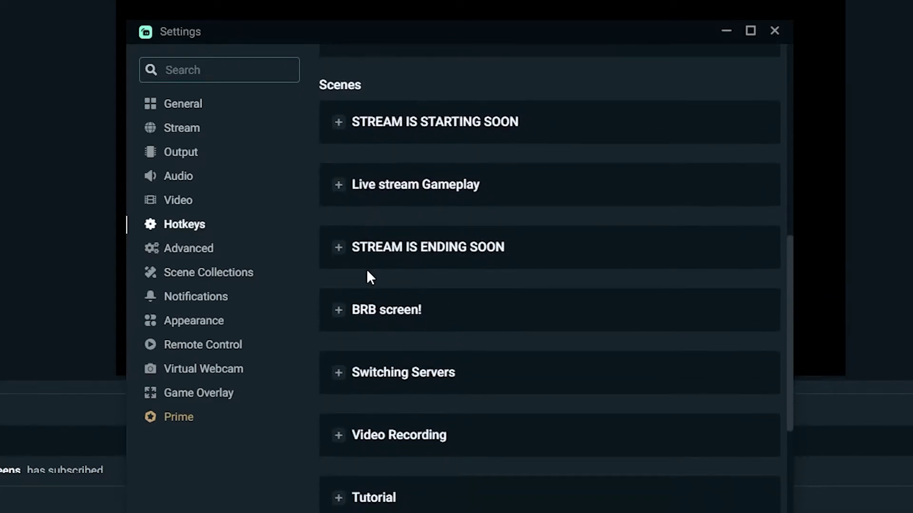
scroll(368, 272, down, 10)
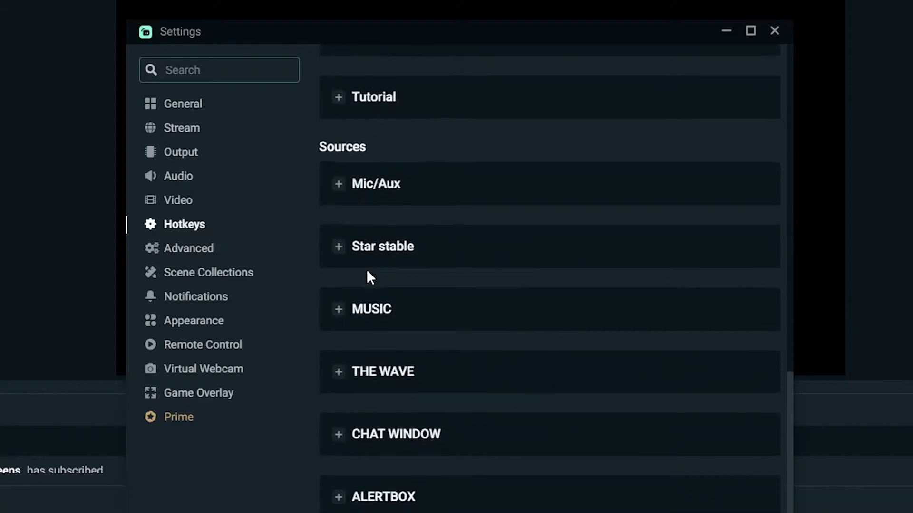
scroll(366, 276, down, 2)
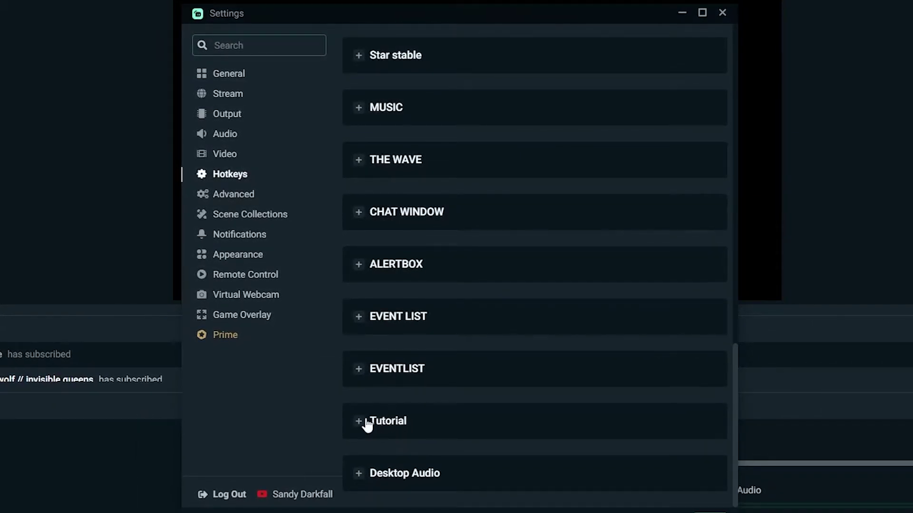
scroll(366, 424, up, 4)
scroll(366, 423, up, 5)
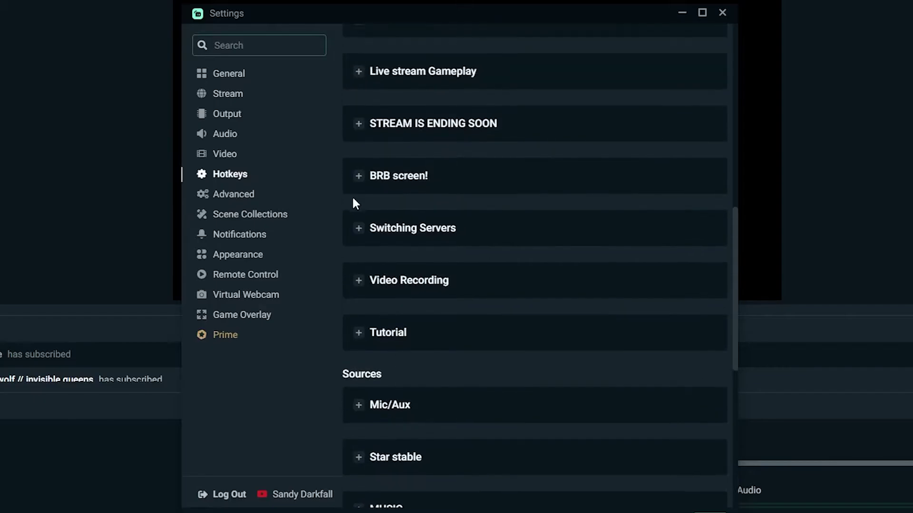
click(358, 177)
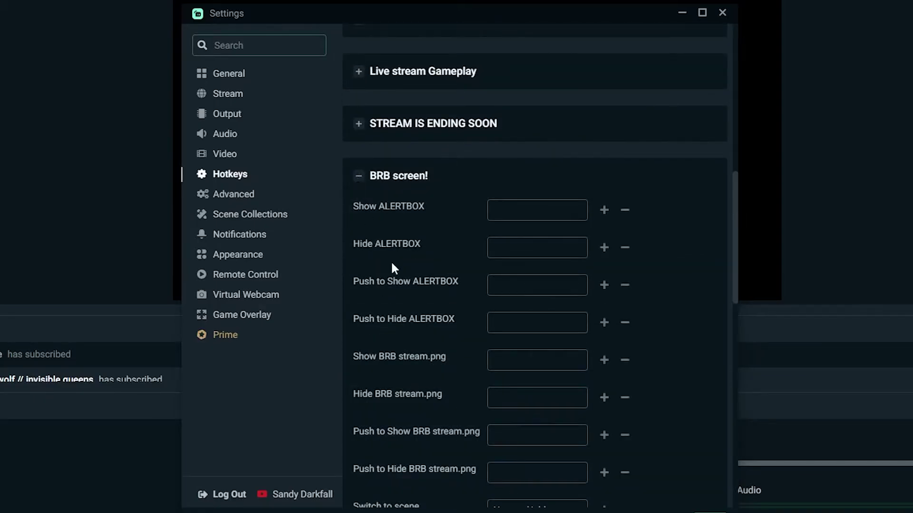
Check that BRB screen!'s Switch to scene hotkey is NumpadAdd, leaving it unchanged
scroll(410, 279, down, 3)
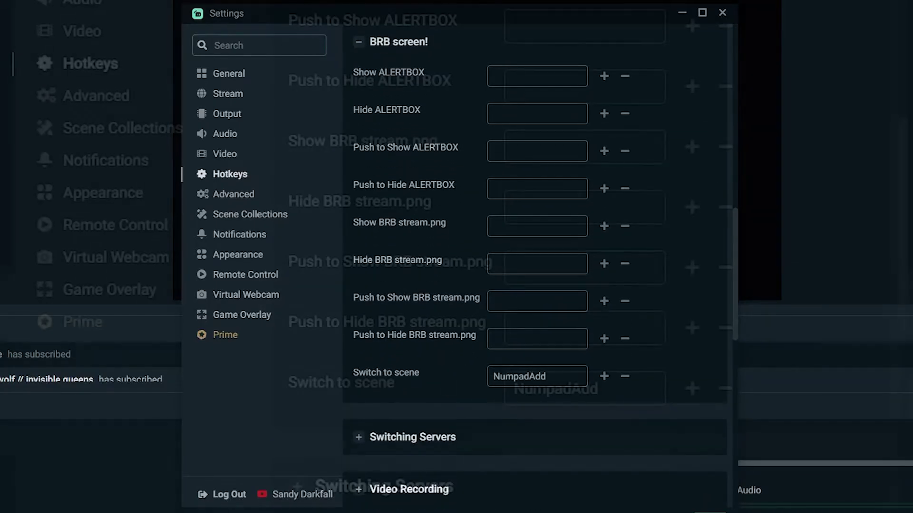
click(546, 376)
drag(546, 376, 494, 393)
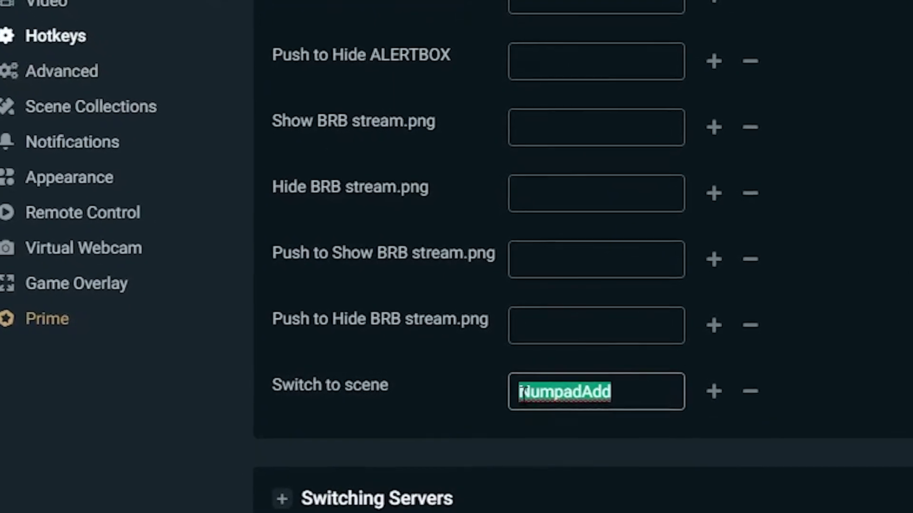
click(495, 397)
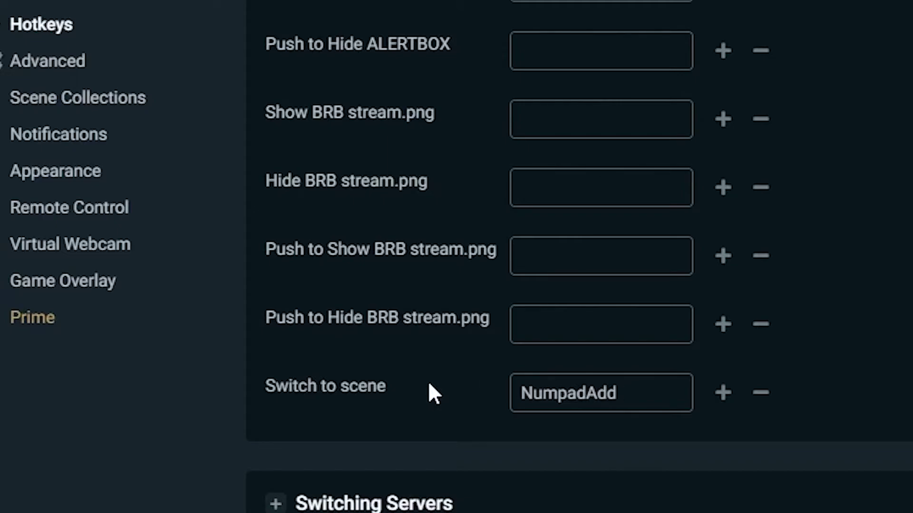
Collapse the BRB screen! hotkeys and expand the Tutorial scene's hotkeys
scroll(428, 384, up, 5)
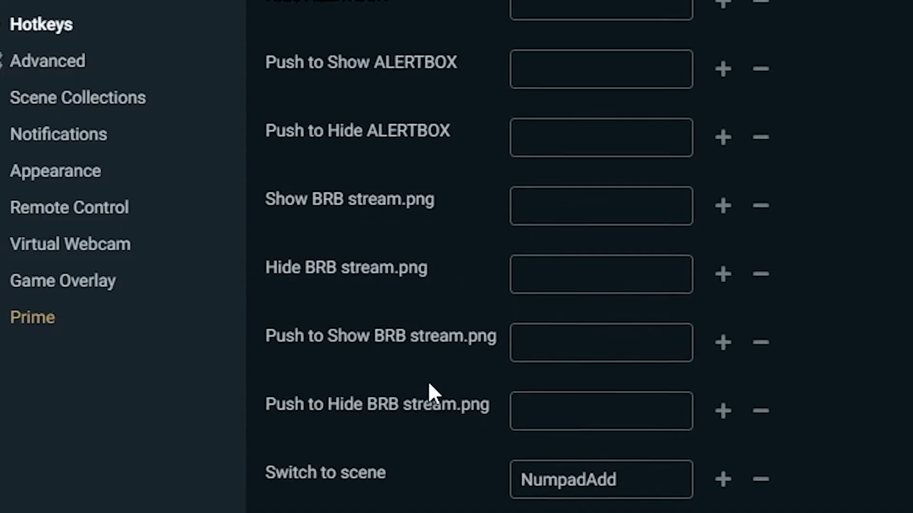
click(276, 29)
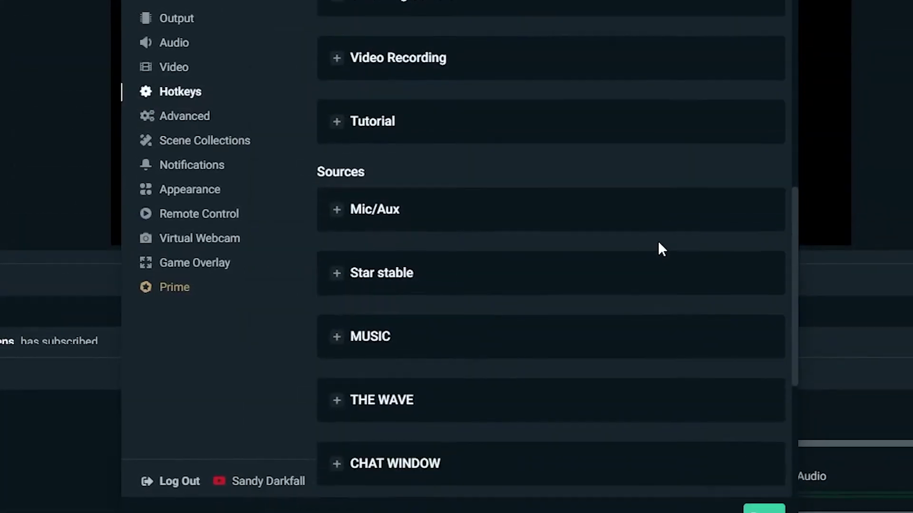
scroll(656, 242, down, 5)
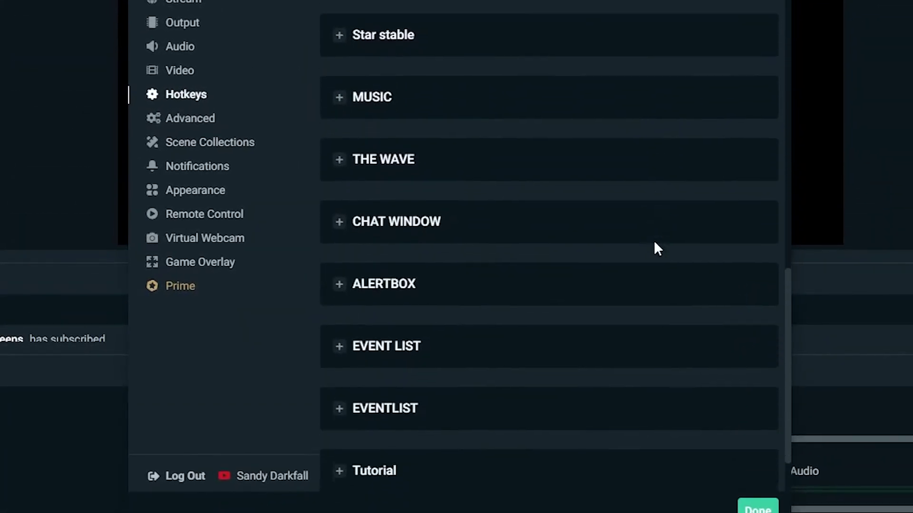
scroll(656, 247, down, 2)
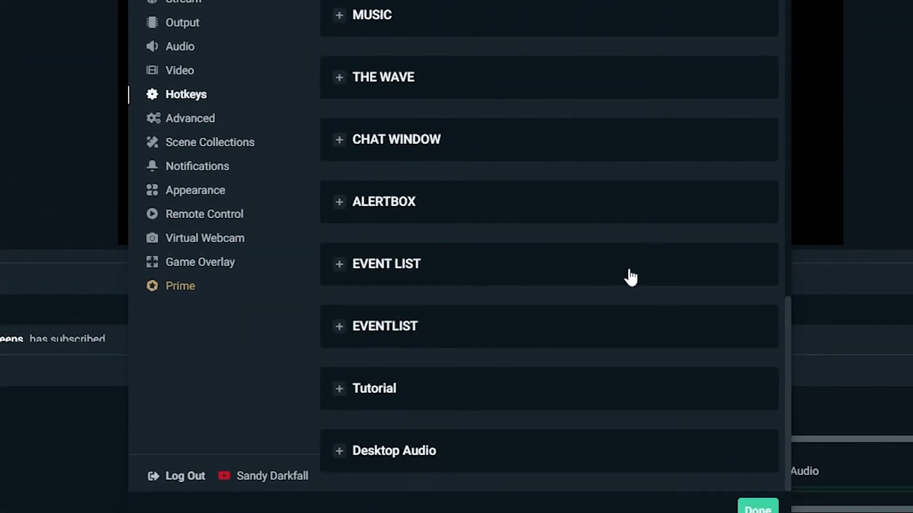
click(337, 396)
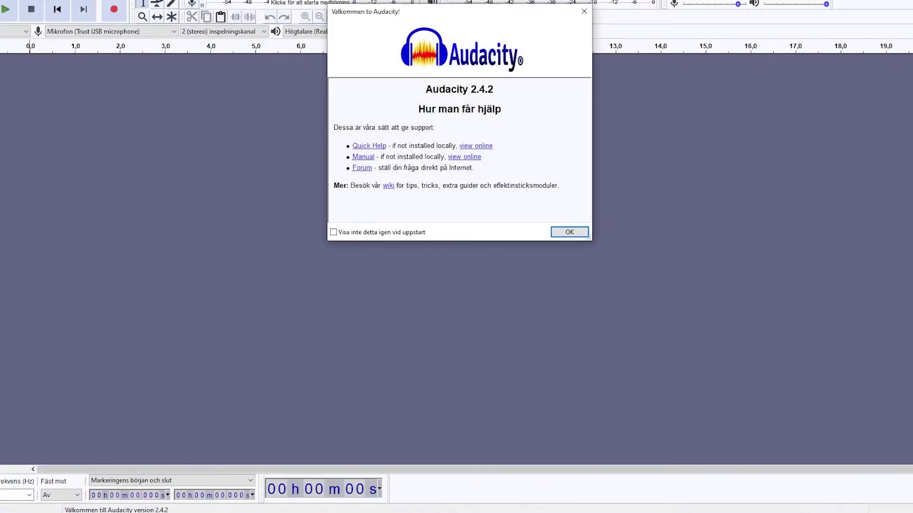
Dismiss the Audacity welcome message, make a short test recording, then delete the recorded audio
click(572, 233)
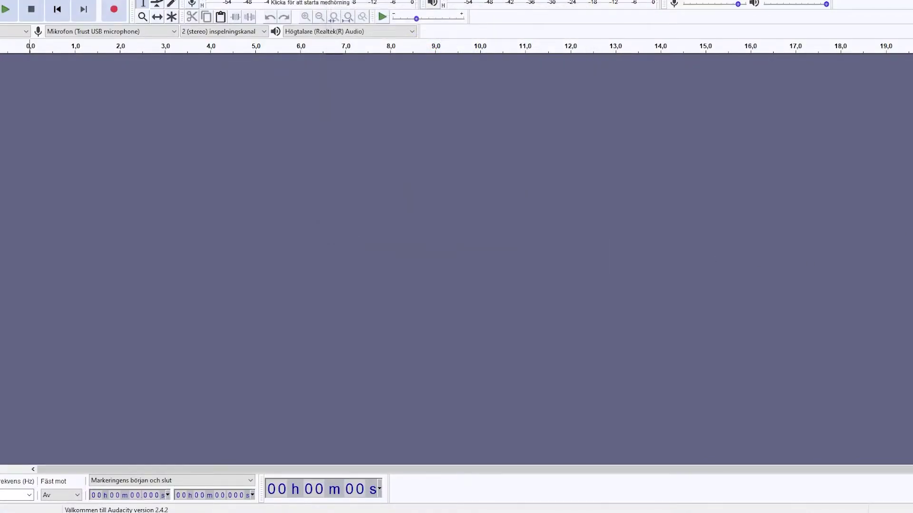
click(114, 9)
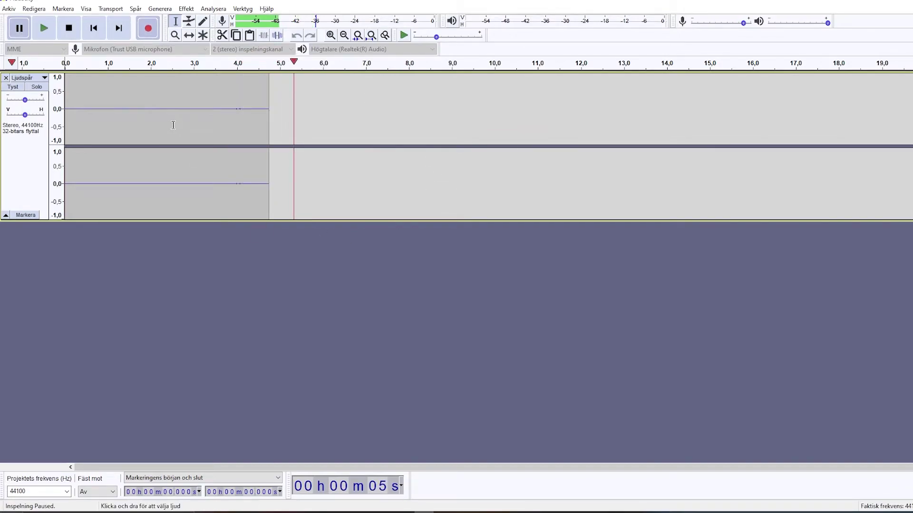
drag(290, 123, 48, 120)
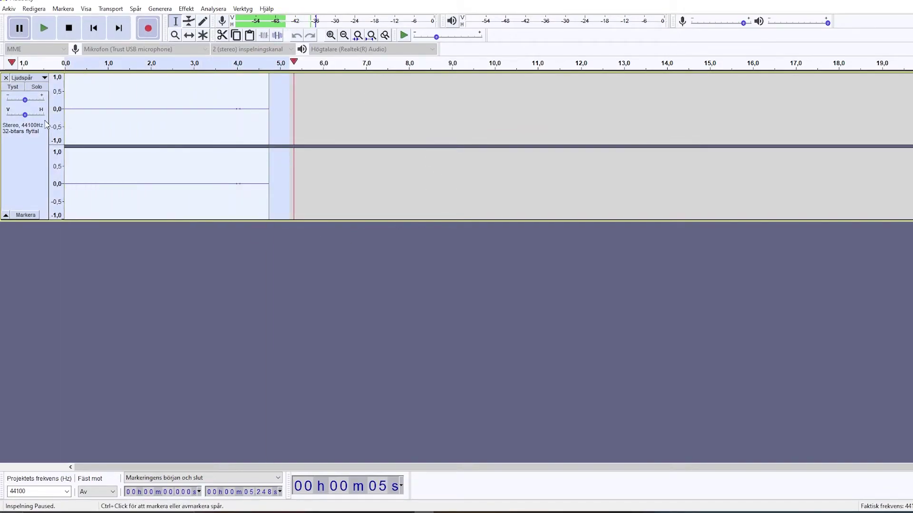
key(Delete)
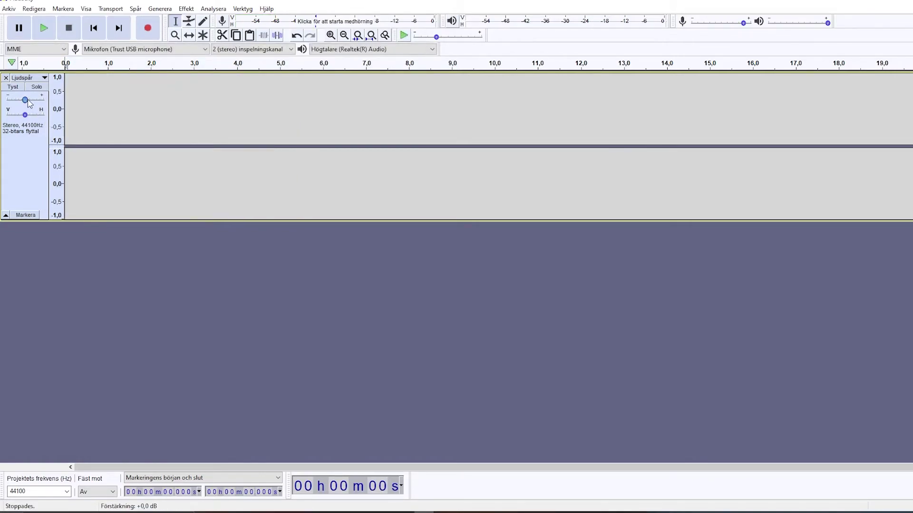
Remove the empty audio track and quit Audacity without saving the project
click(6, 78)
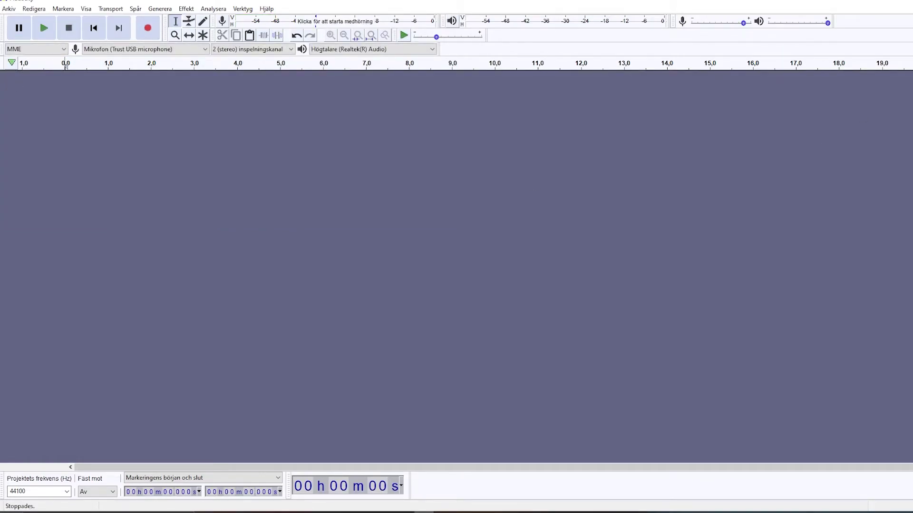
key(alt+F4)
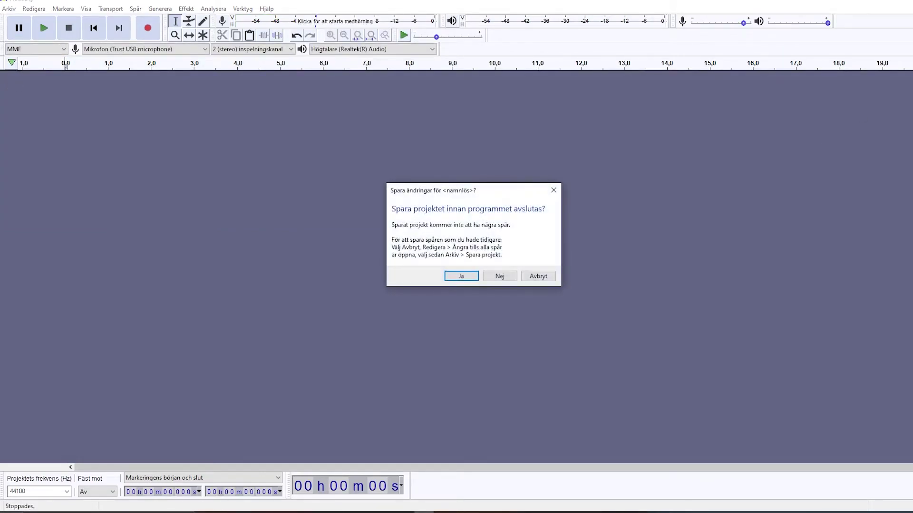
click(499, 276)
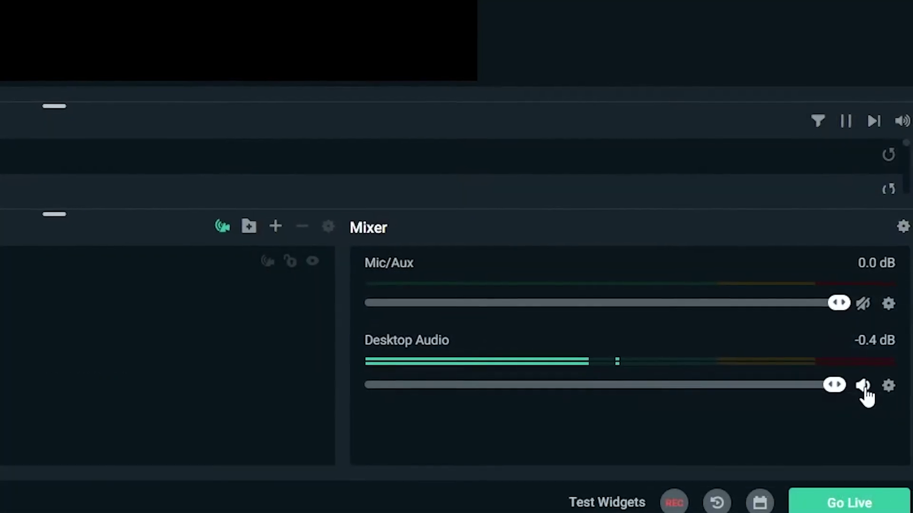
click(912, 439)
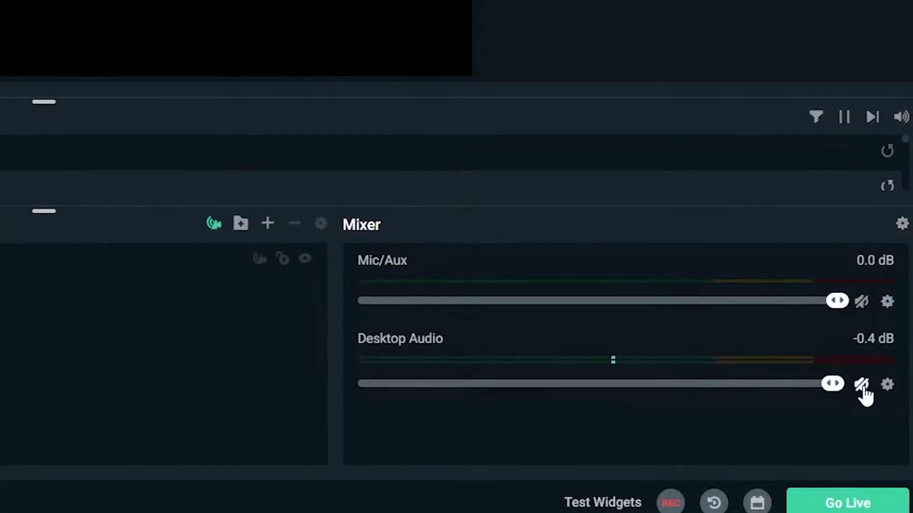
click(860, 384)
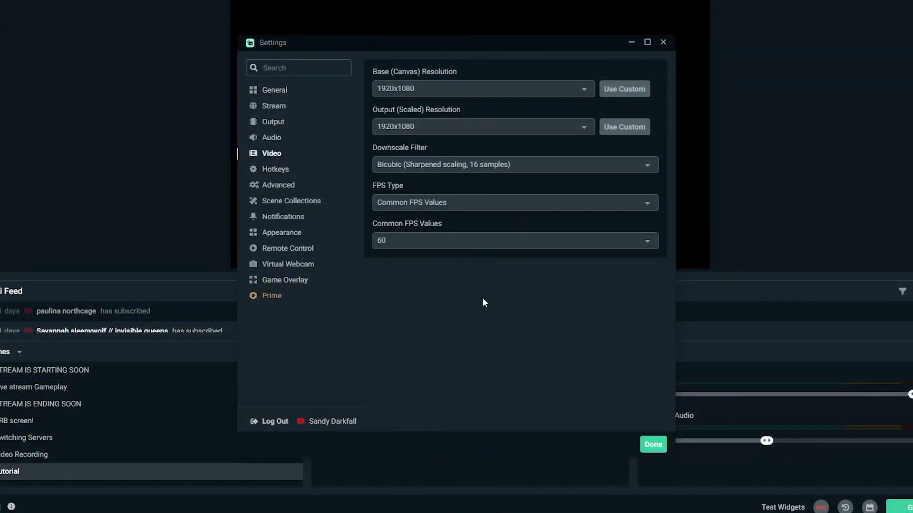
Close the Settings window, keeping 1920x1080 video at 60 FPS
click(663, 42)
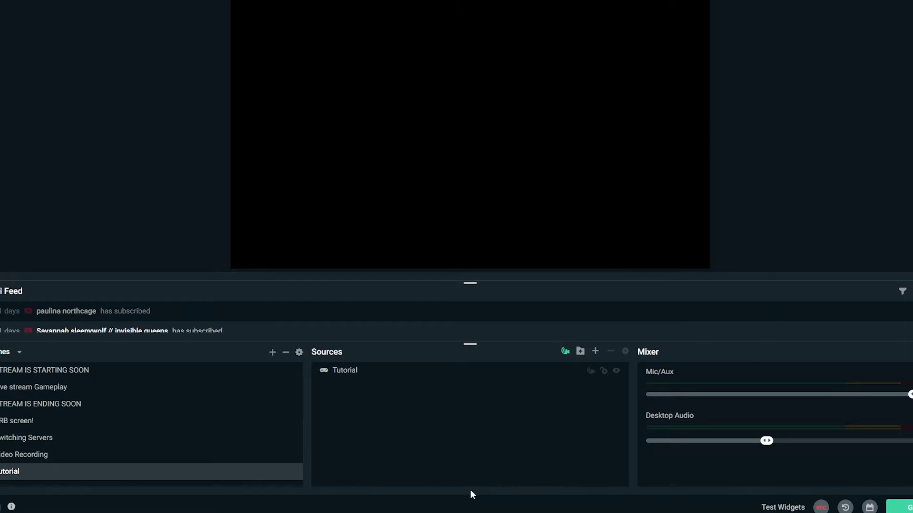